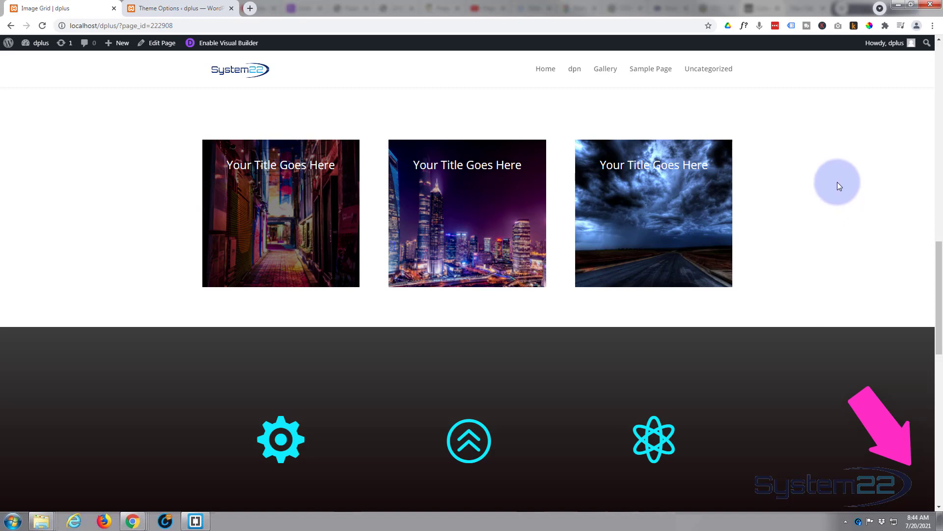
- Open the Image Grid page in the Visual Builder and scroll to the dark gear/chevrons/atom icon section
scroll(837, 182, down, 2)
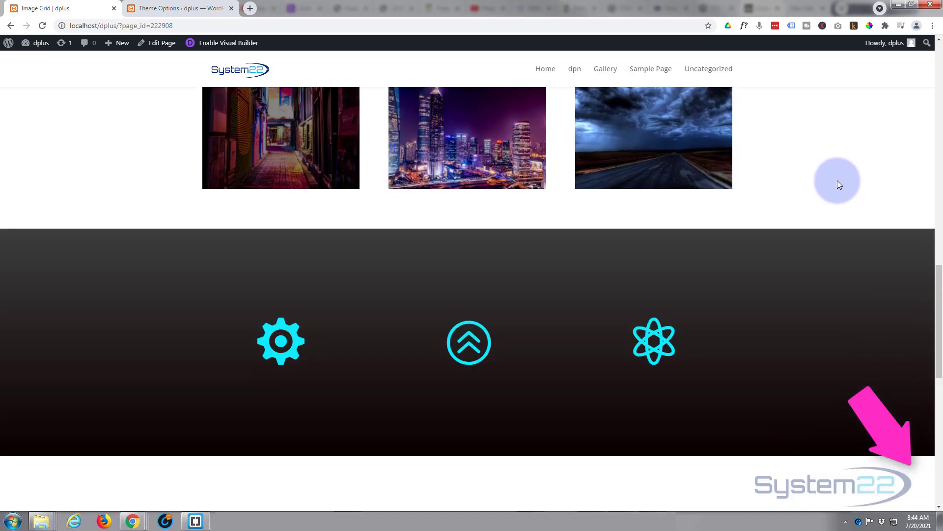
scroll(838, 184, down, 2)
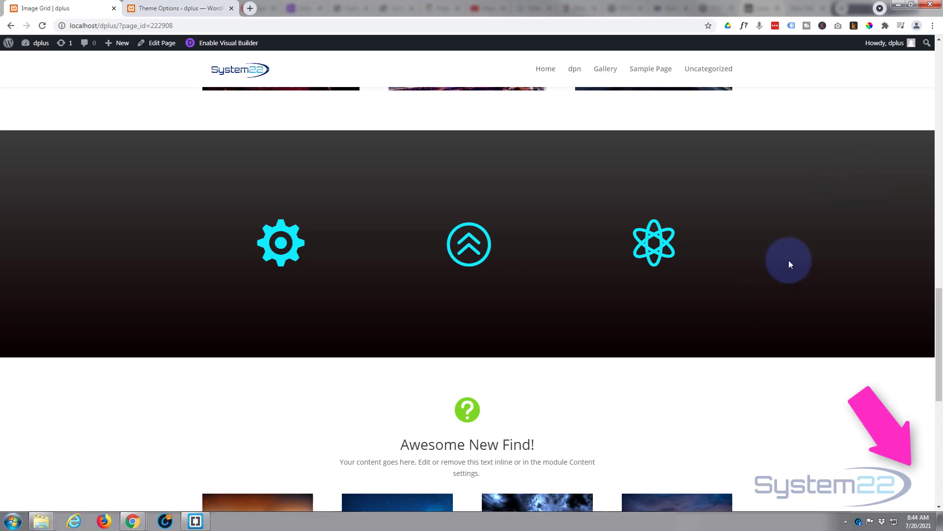
mouse_move(657, 244)
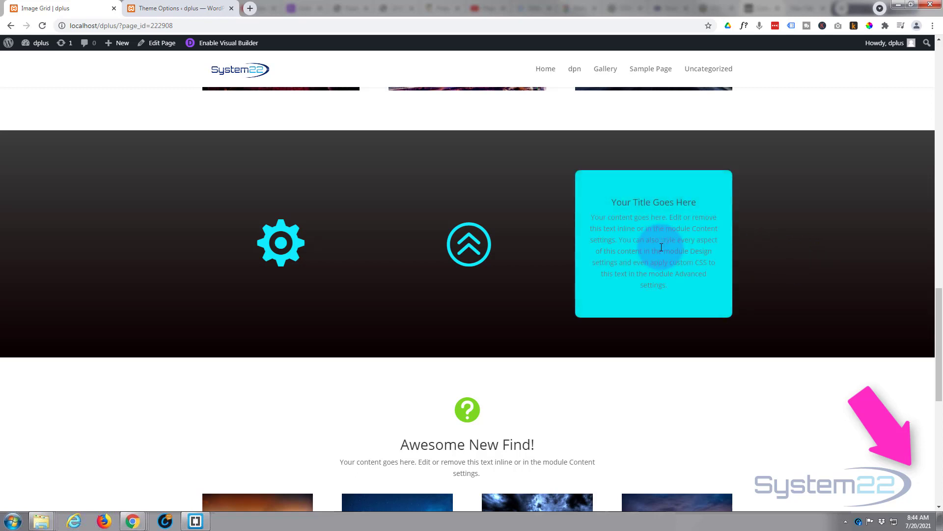
mouse_move(481, 240)
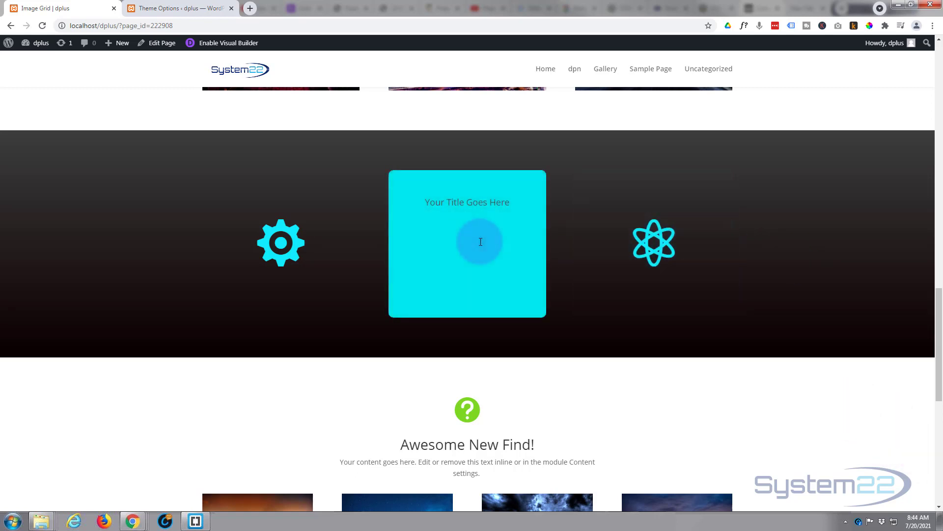
mouse_move(281, 246)
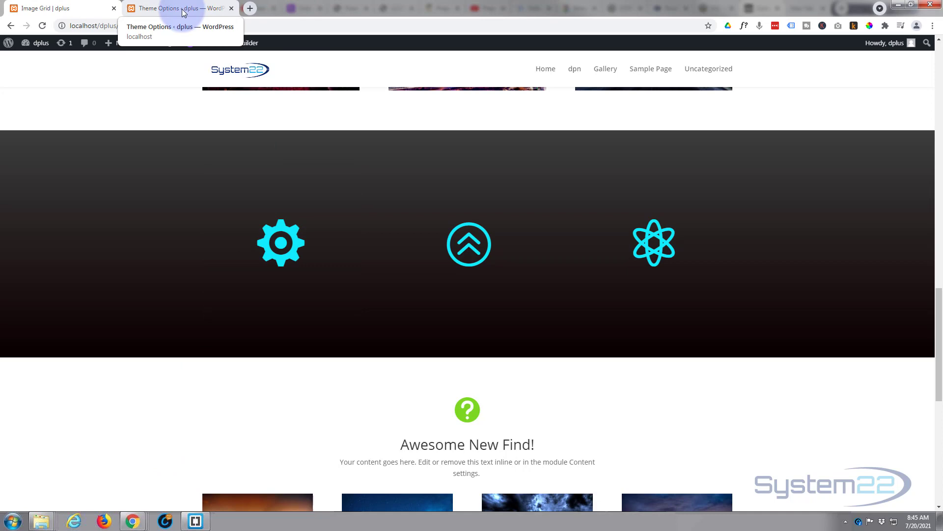
click(247, 45)
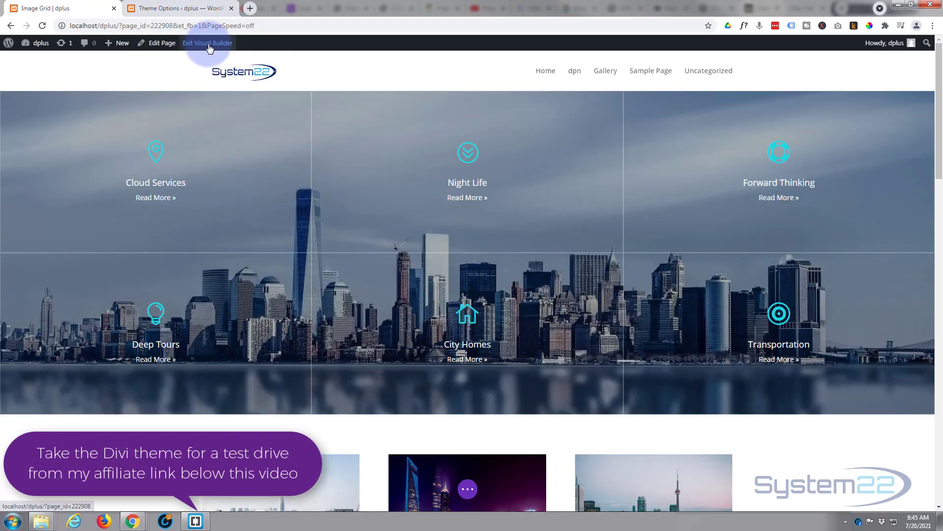
scroll(158, 221, down, 9)
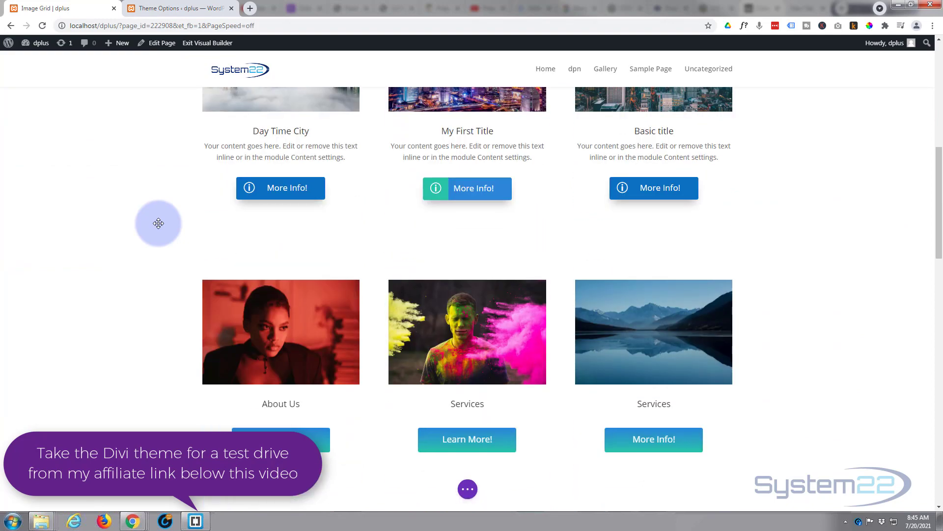
scroll(158, 223, down, 10)
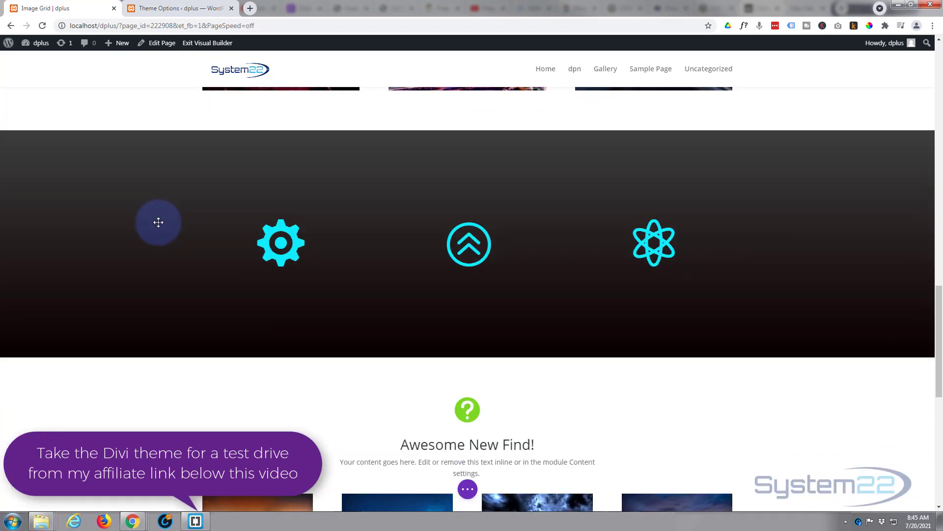
mouse_move(25, 129)
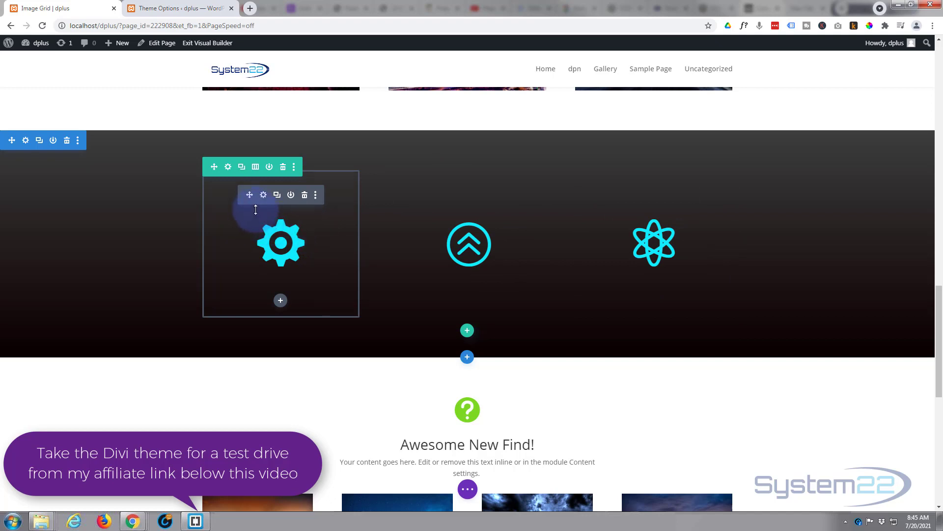
- Delete the gear icon module and insert a Blurb module into the emptied left column
click(305, 196)
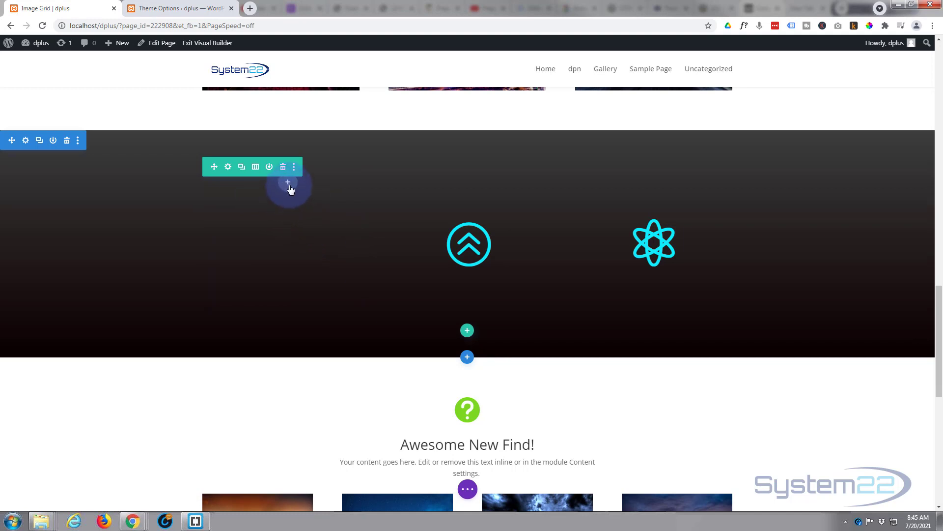
click(288, 183)
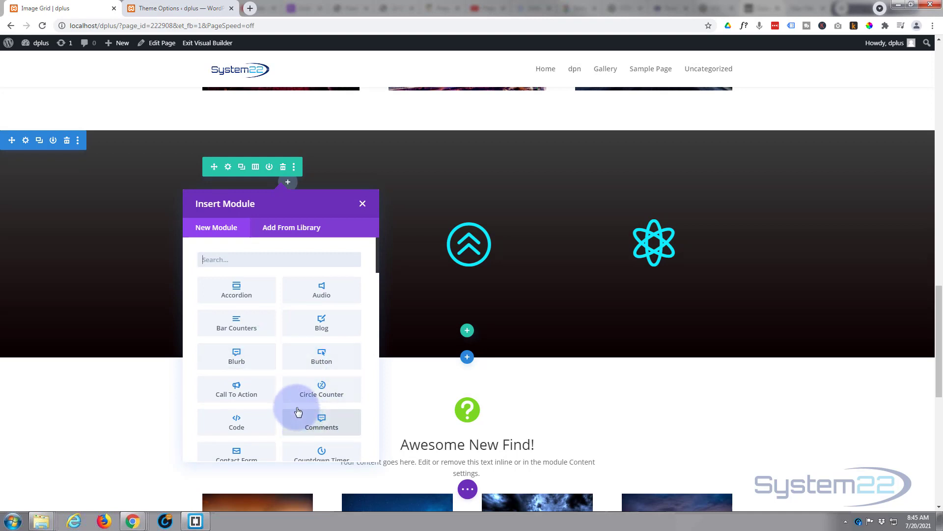
scroll(295, 391, down, 1)
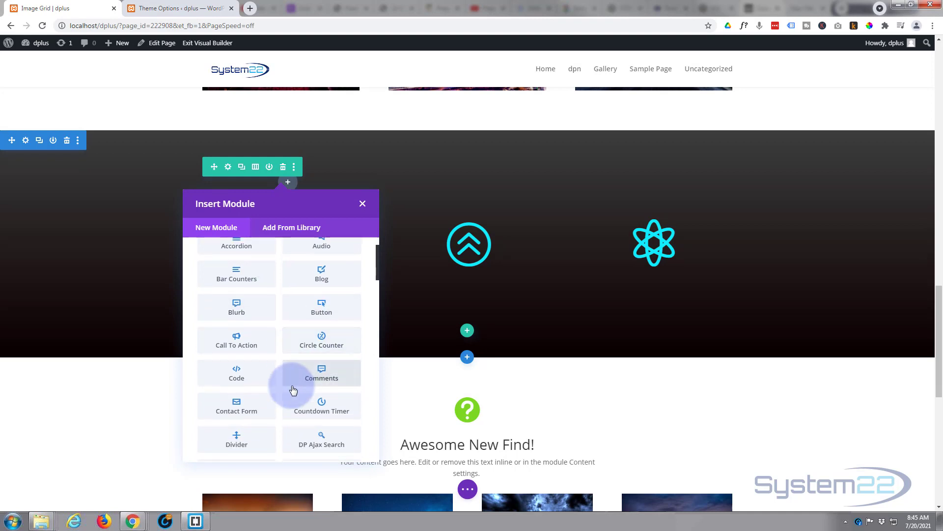
scroll(292, 388, up, 1)
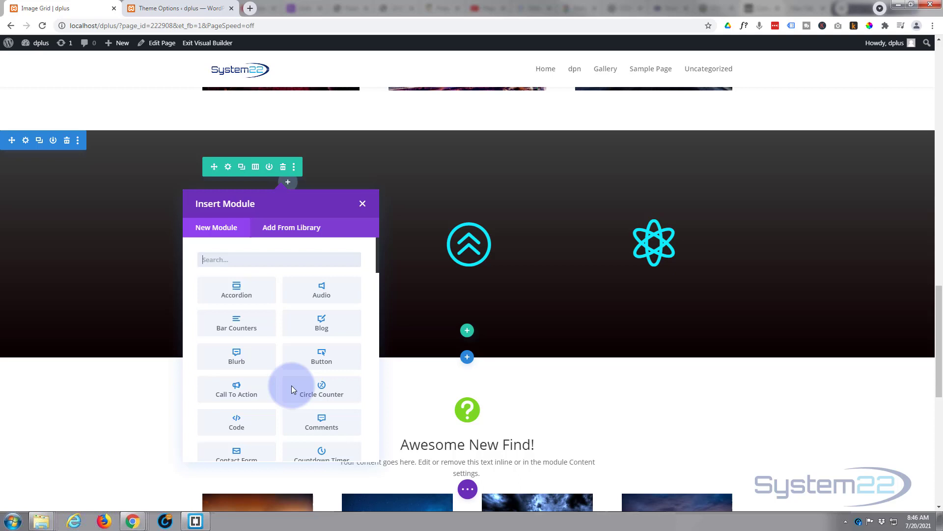
click(245, 362)
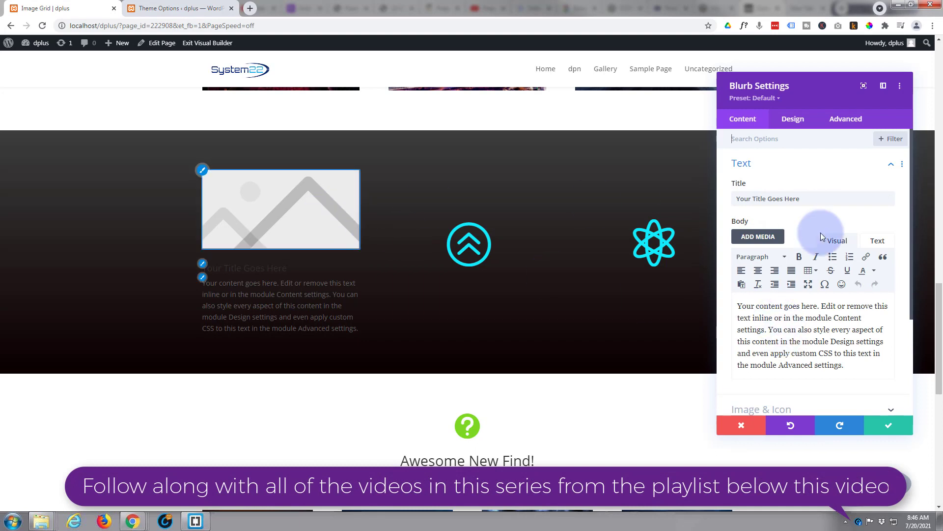
- Under Image & Icon, turn Use Icon to YES and choose the circled up-triangle icon
scroll(778, 248, down, 2)
scroll(776, 244, down, 1)
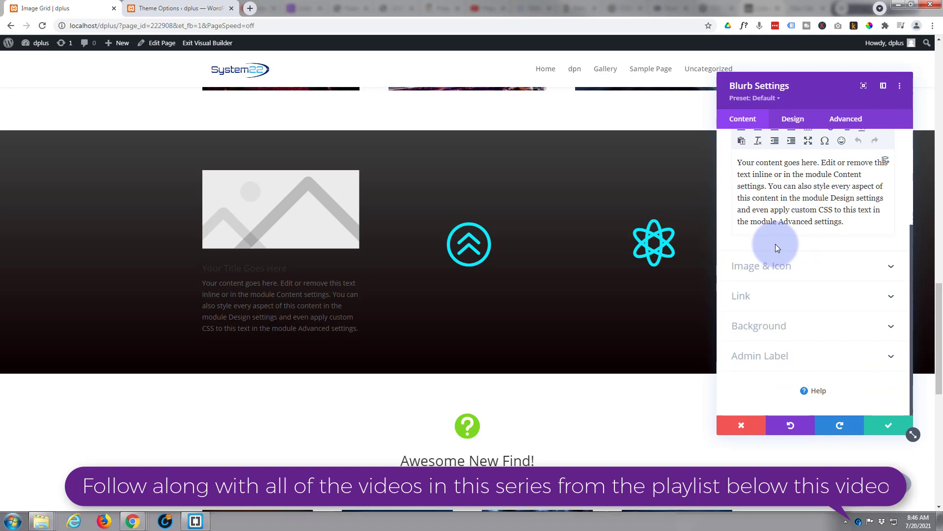
click(821, 273)
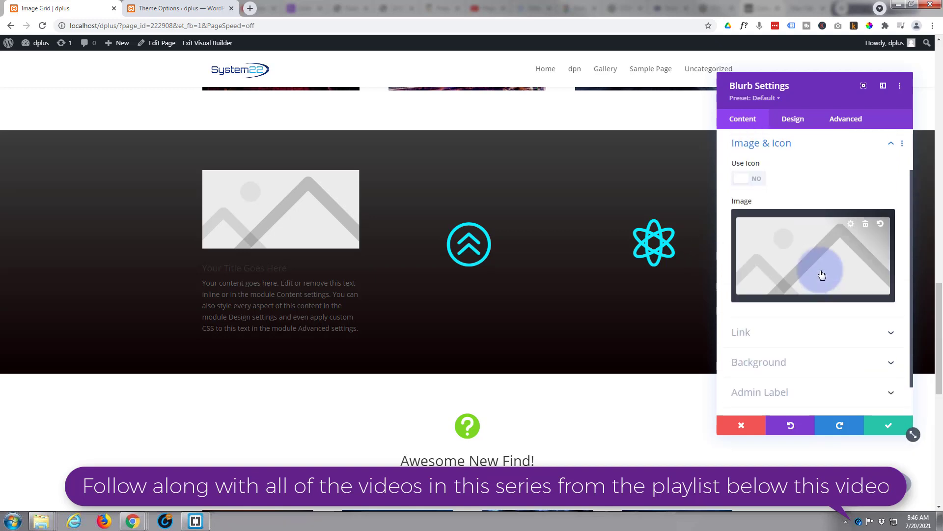
click(757, 179)
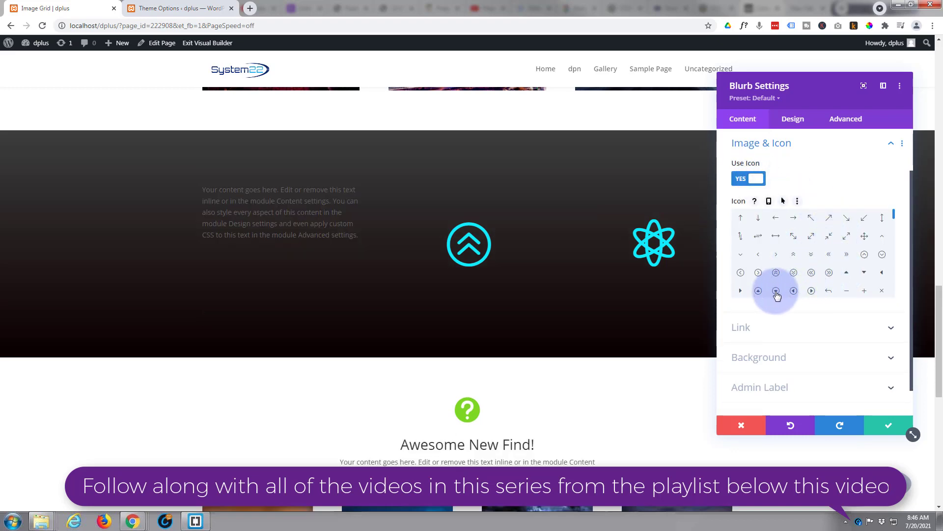
click(759, 292)
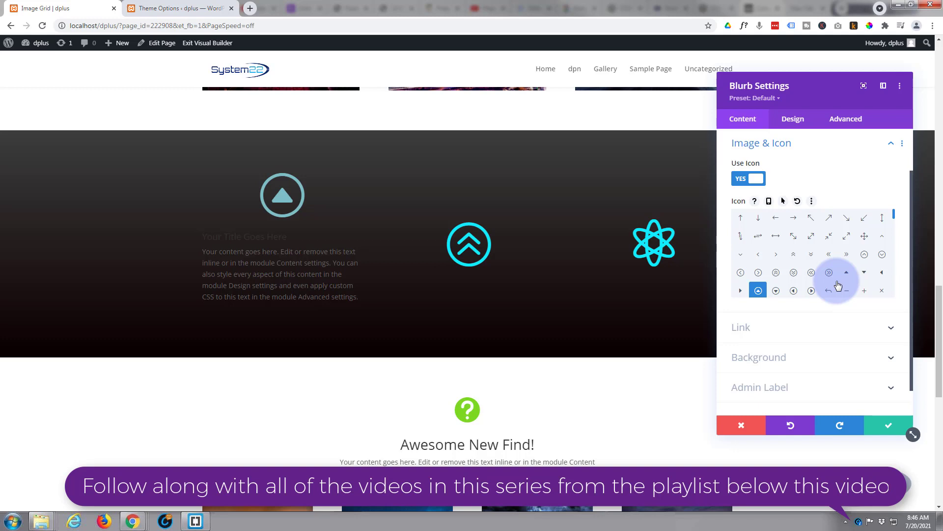
- Review the Link settings, leaving both URLs empty and both targets In The Same Window
click(785, 327)
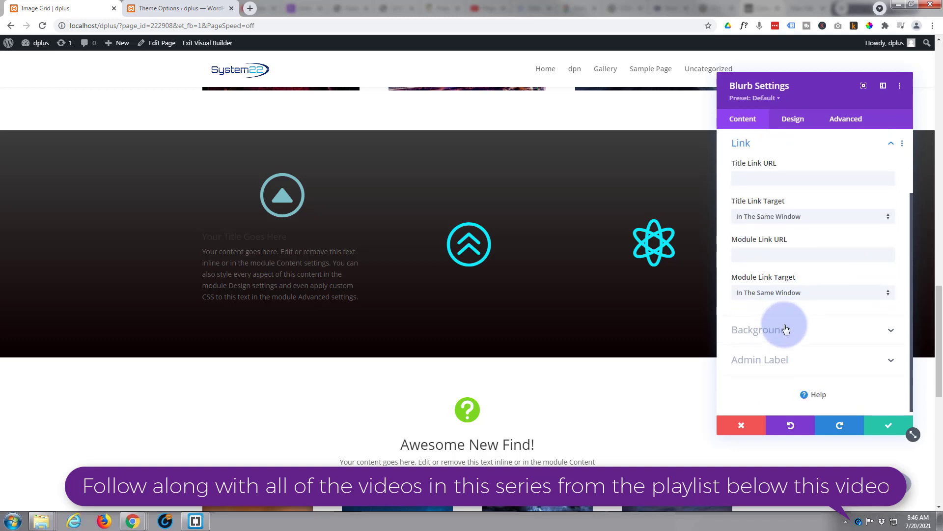
click(757, 249)
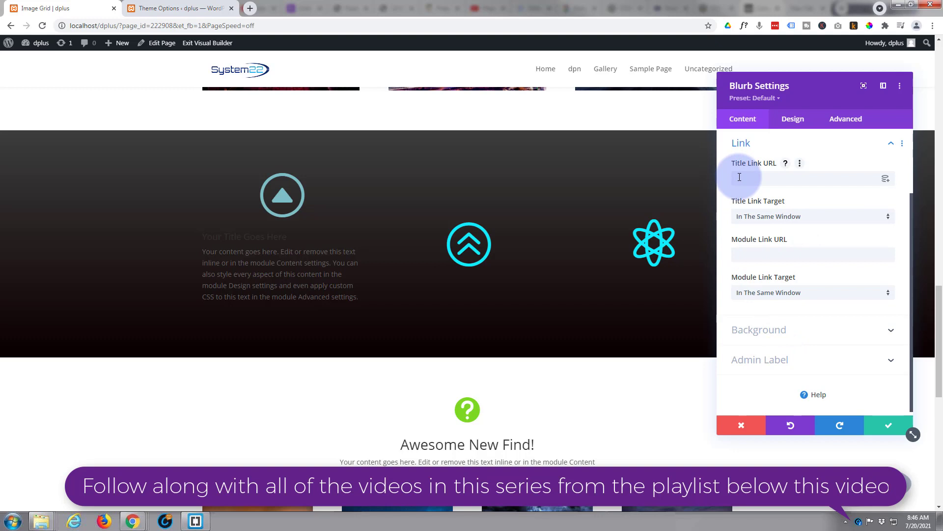
click(756, 253)
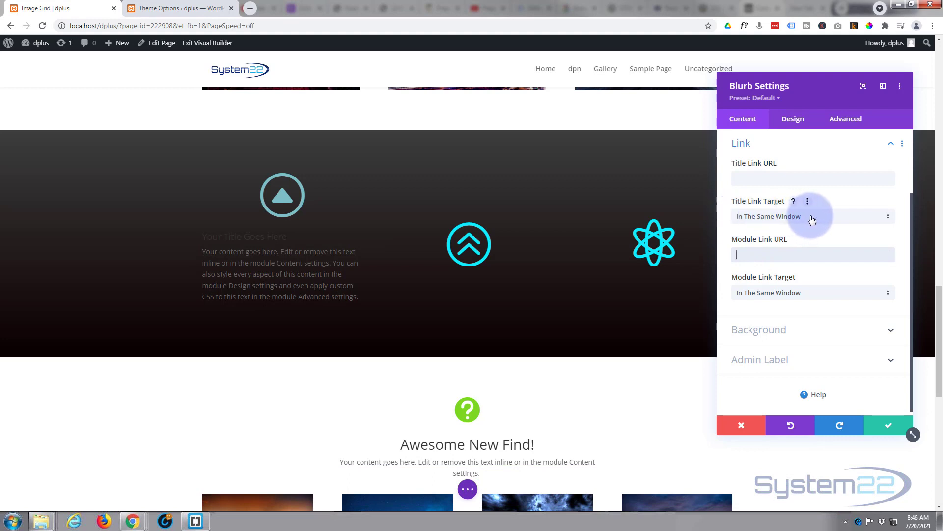
click(769, 292)
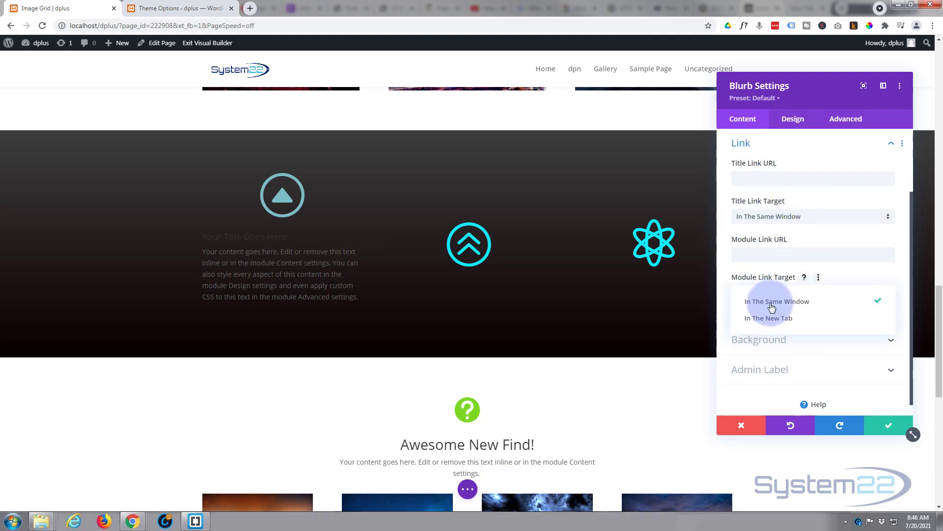
click(722, 287)
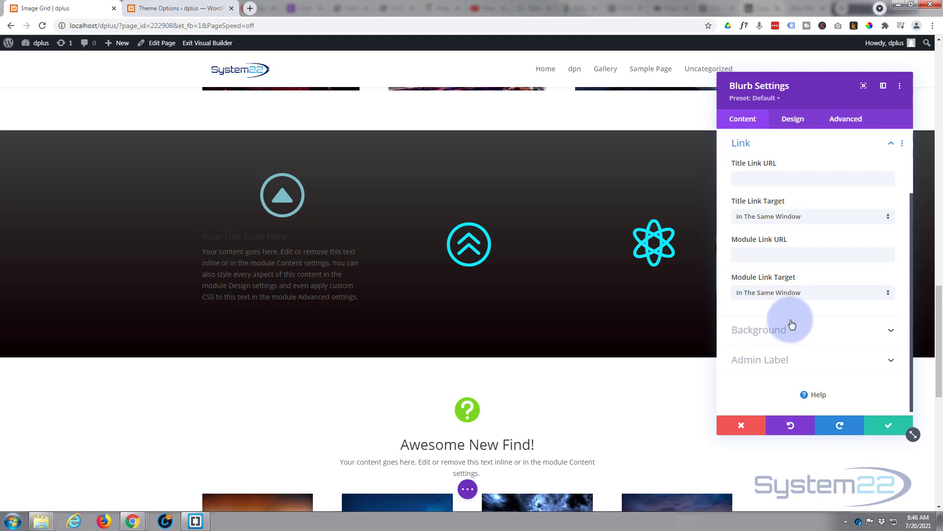
scroll(821, 321, down, 1)
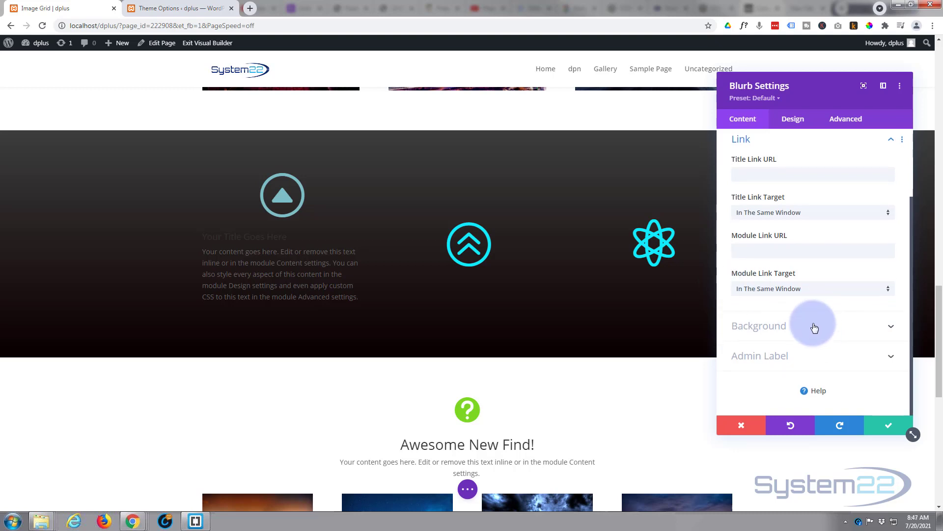
- Expand the Background options and enable separate hover background settings
click(814, 327)
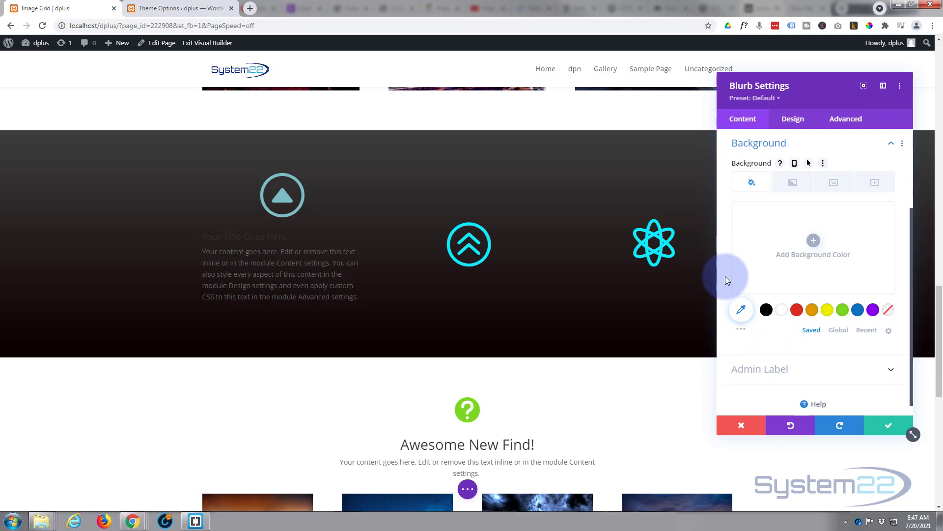
scroll(725, 278, up, 3)
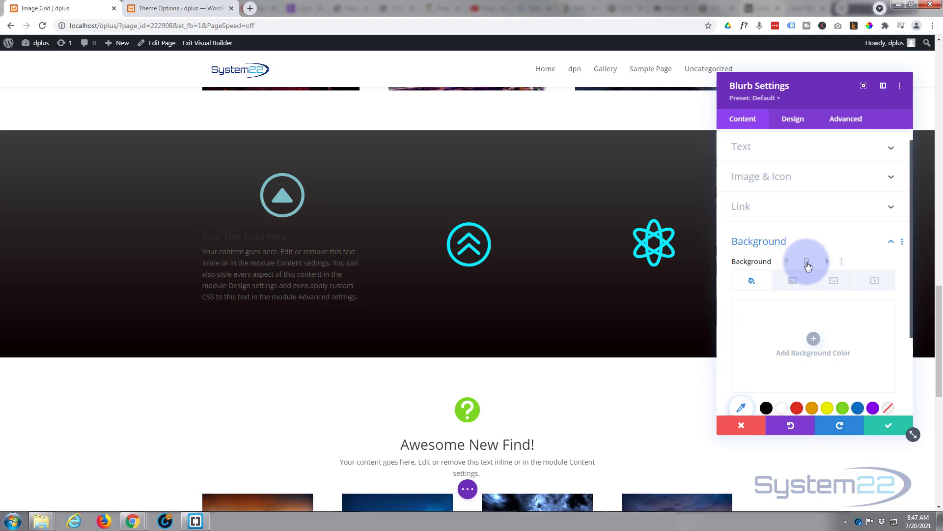
click(810, 264)
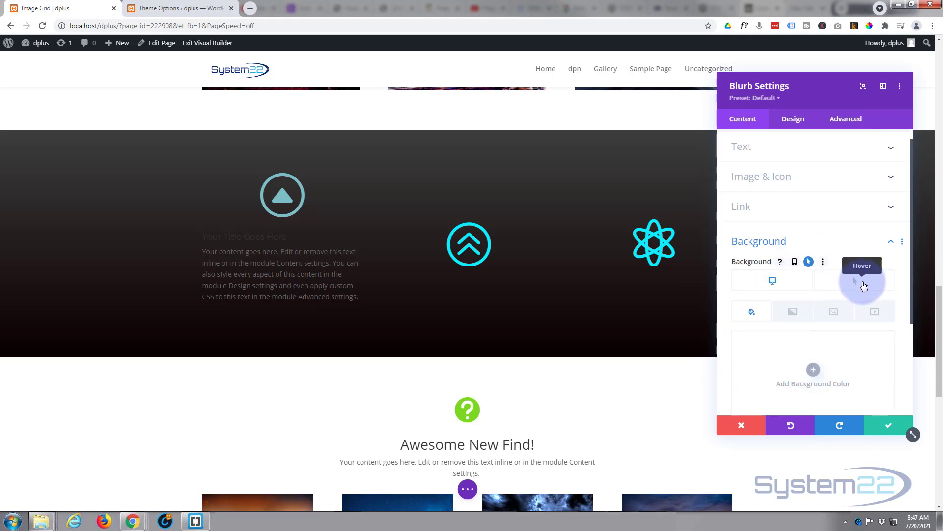
click(786, 291)
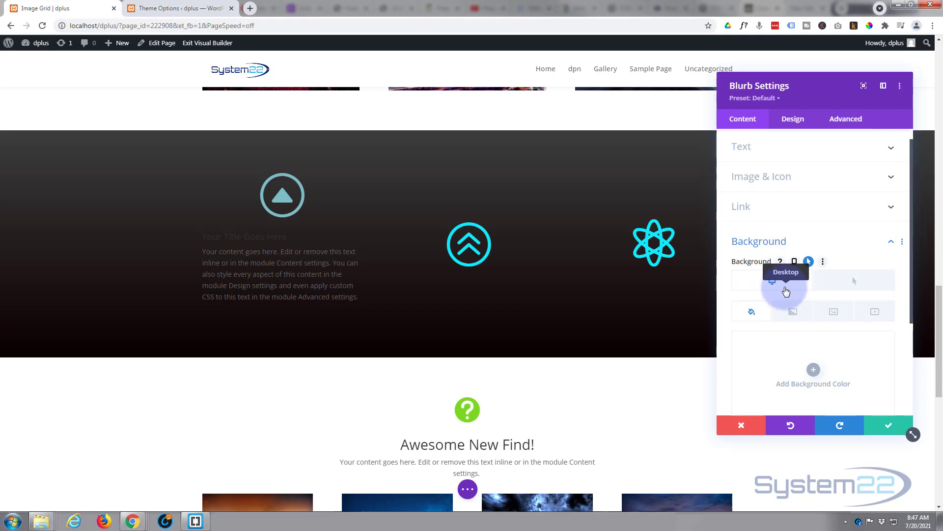
scroll(781, 260, down, 1)
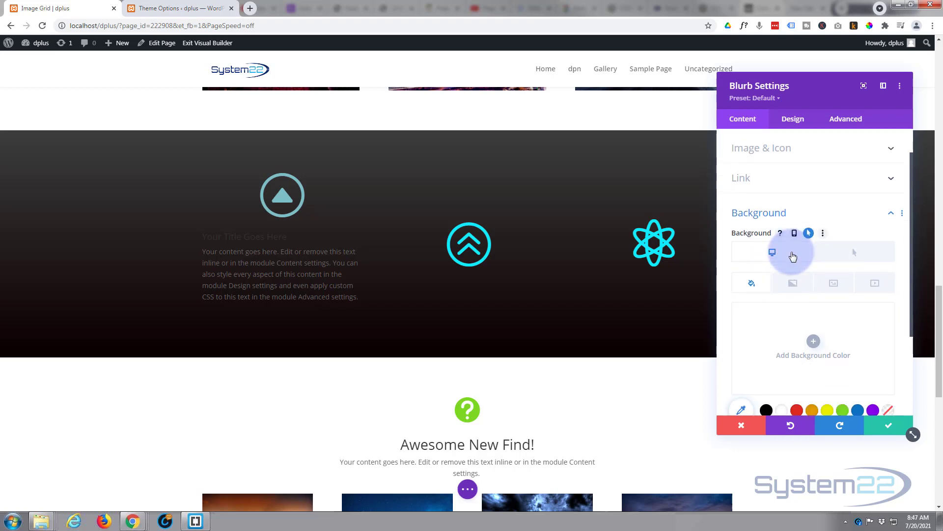
scroll(792, 256, down, 1)
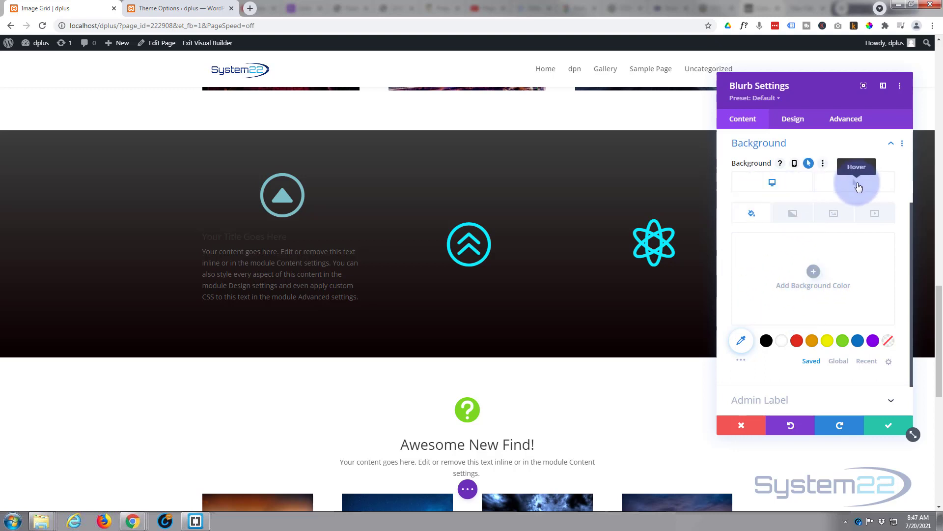
- Set the hover background colour to cyan #0ef2f2, leaving the Desktop background empty
click(857, 186)
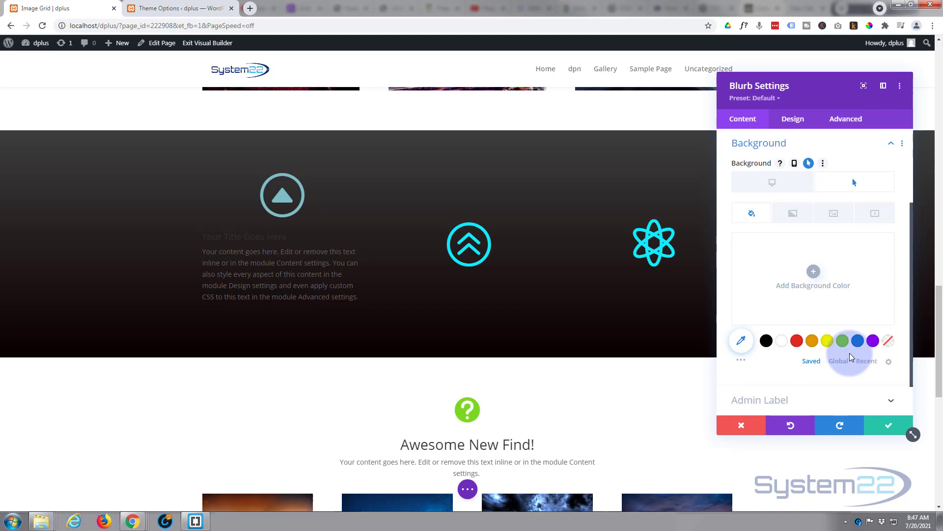
click(857, 340)
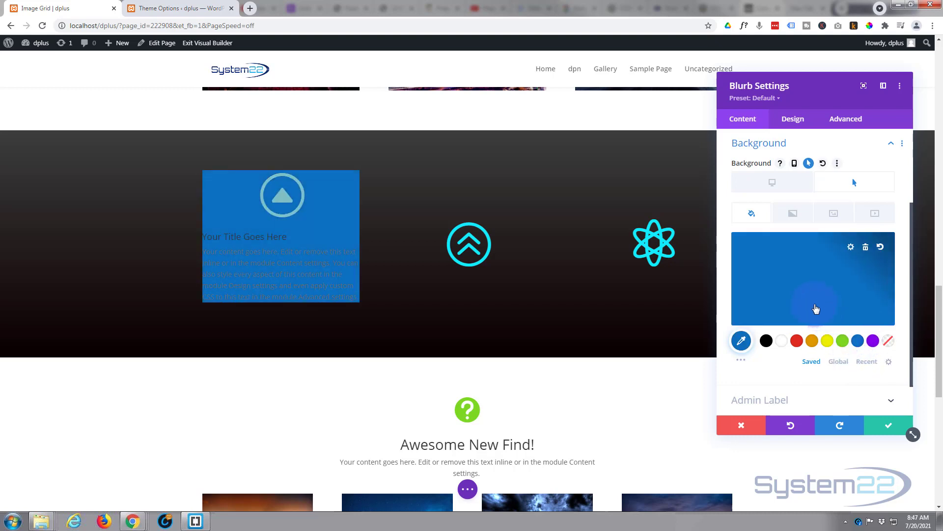
click(823, 314)
click(816, 246)
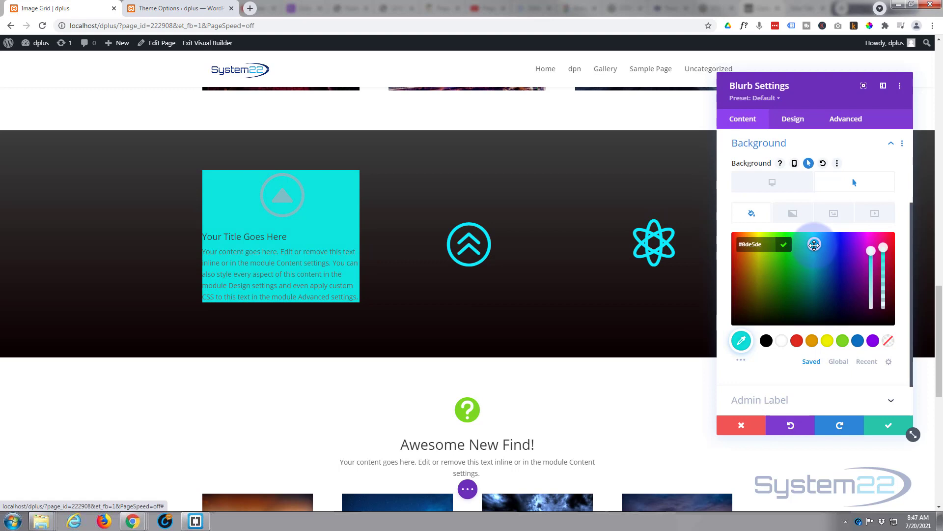
click(814, 243)
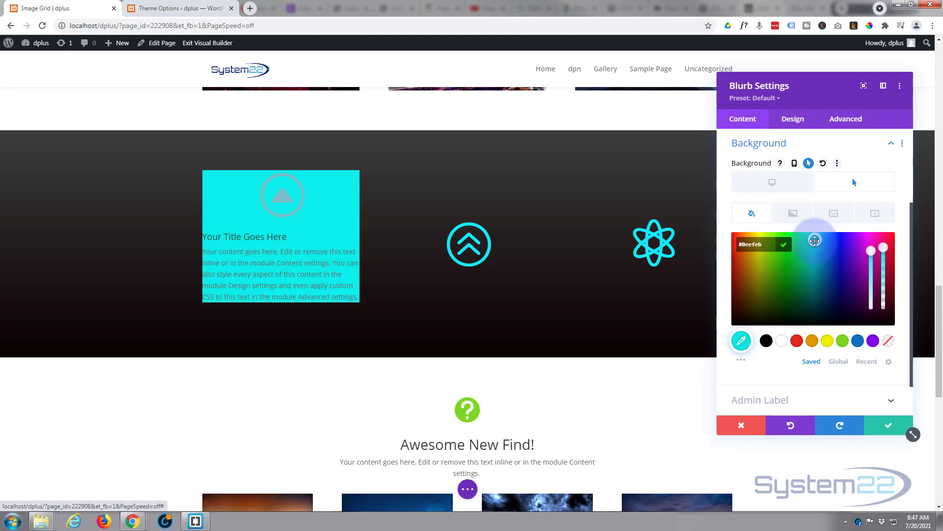
click(815, 240)
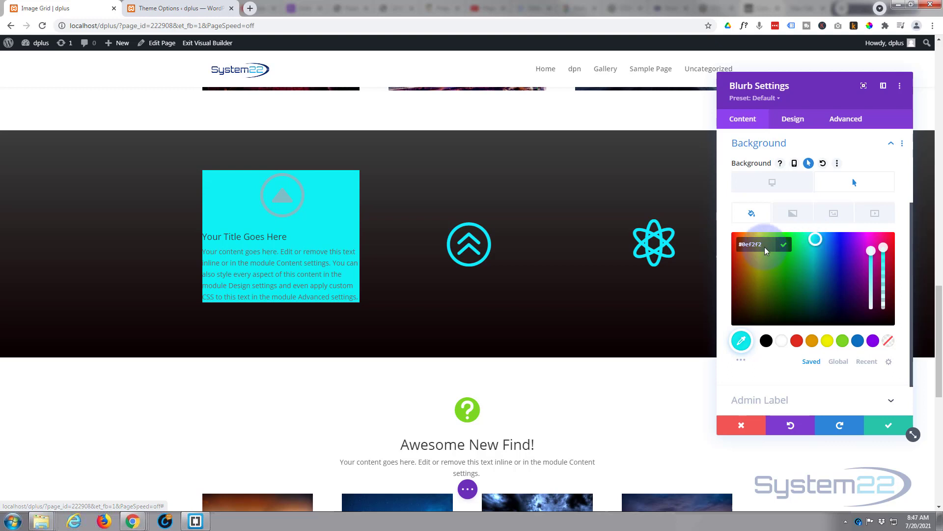
drag(763, 244, 738, 247)
key(ctrl+c)
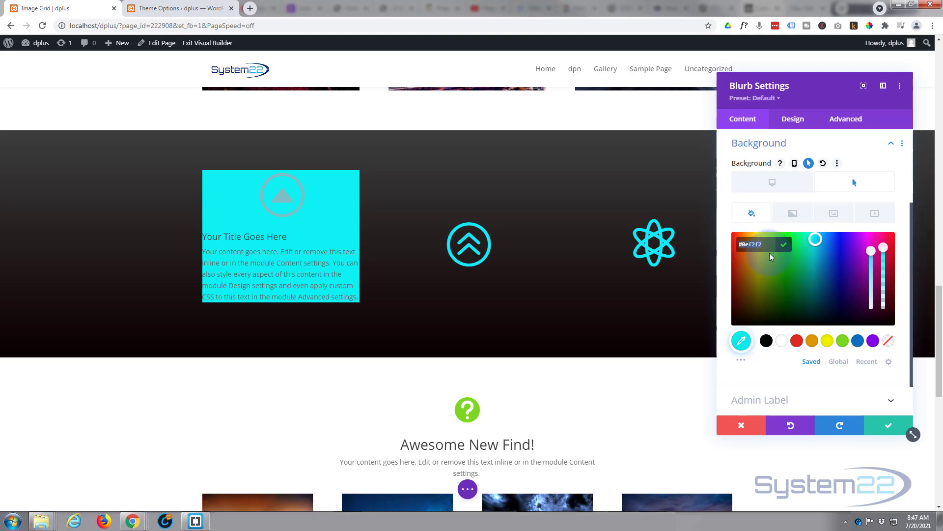
click(783, 244)
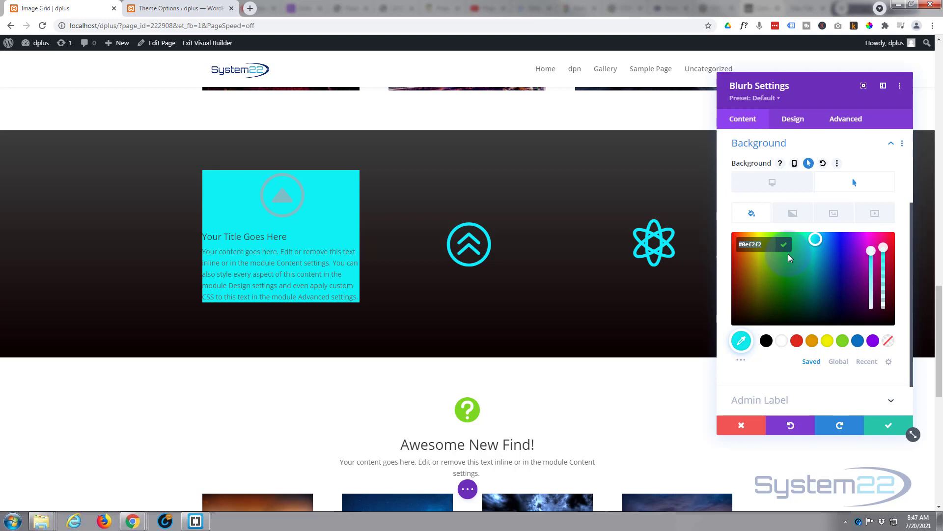
click(723, 233)
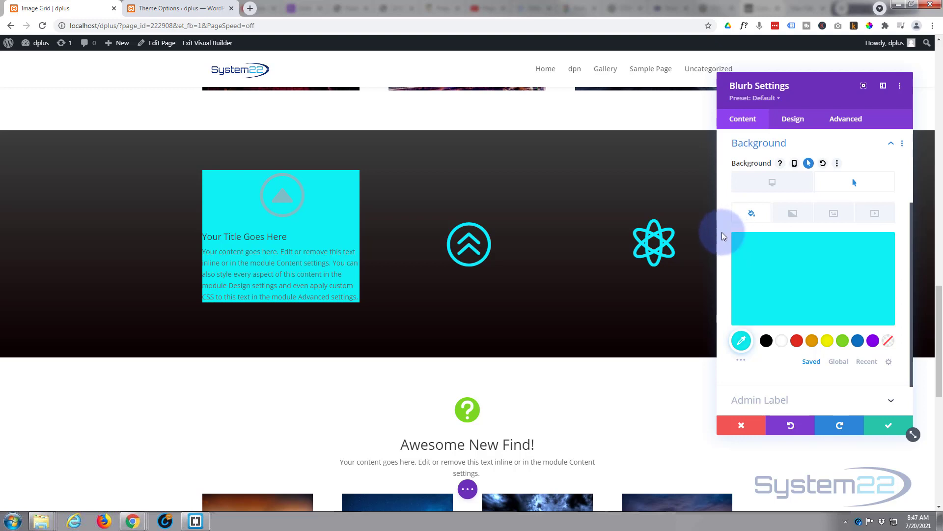
click(769, 185)
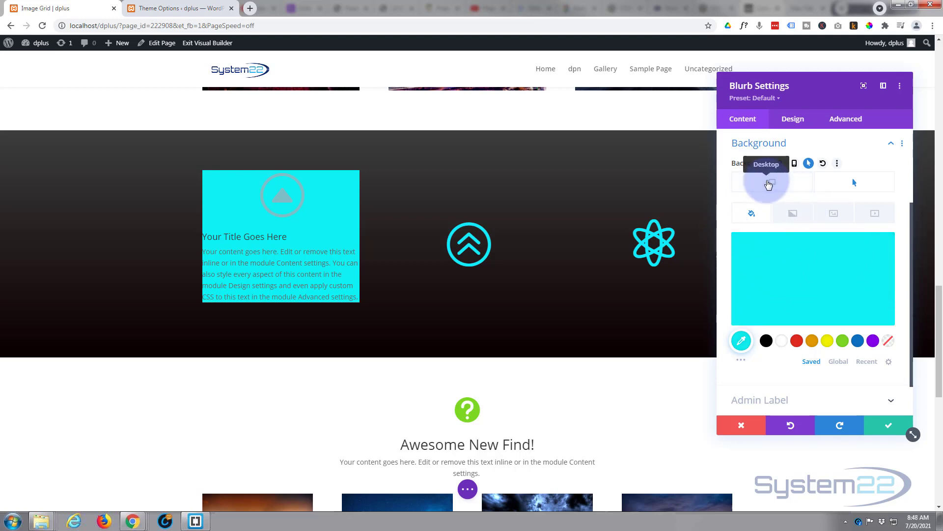
click(769, 185)
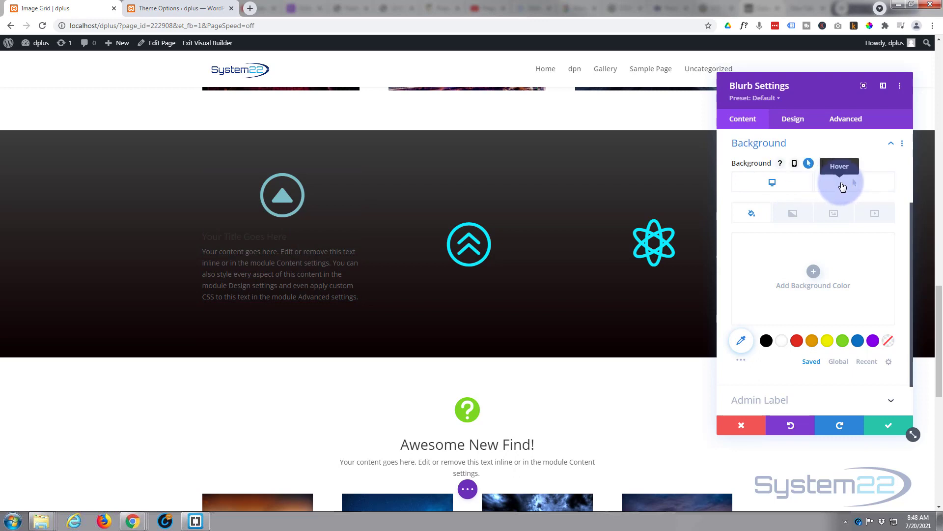
click(842, 185)
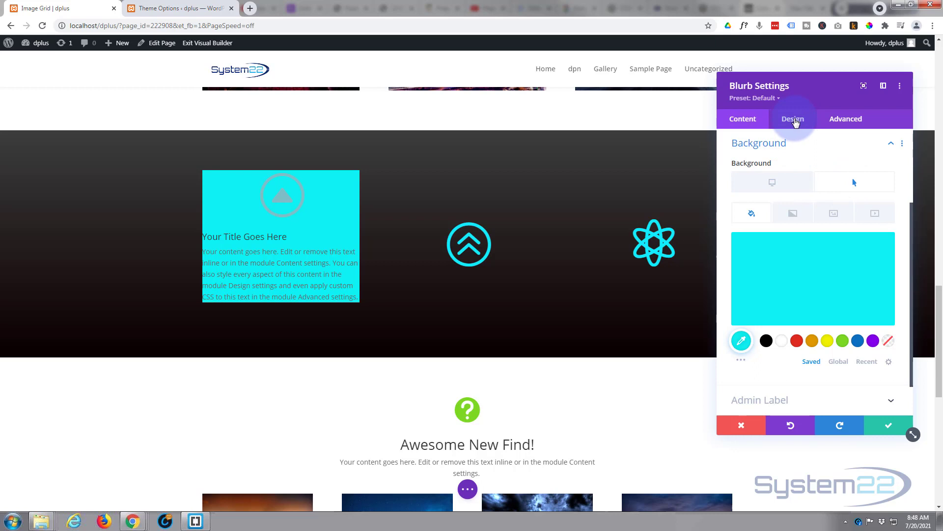
- On the Design tab, set Icon Color to #0ef2f2 and Text Alignment to center
click(794, 120)
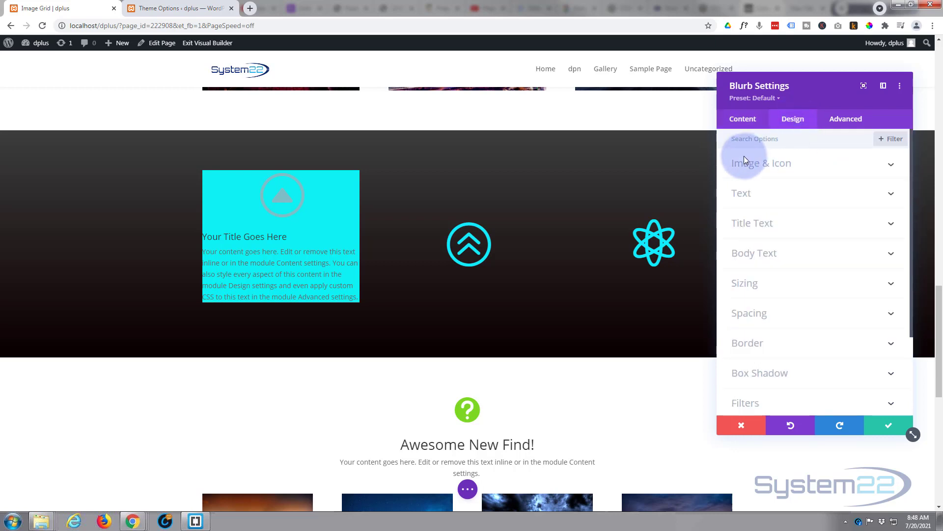
click(760, 169)
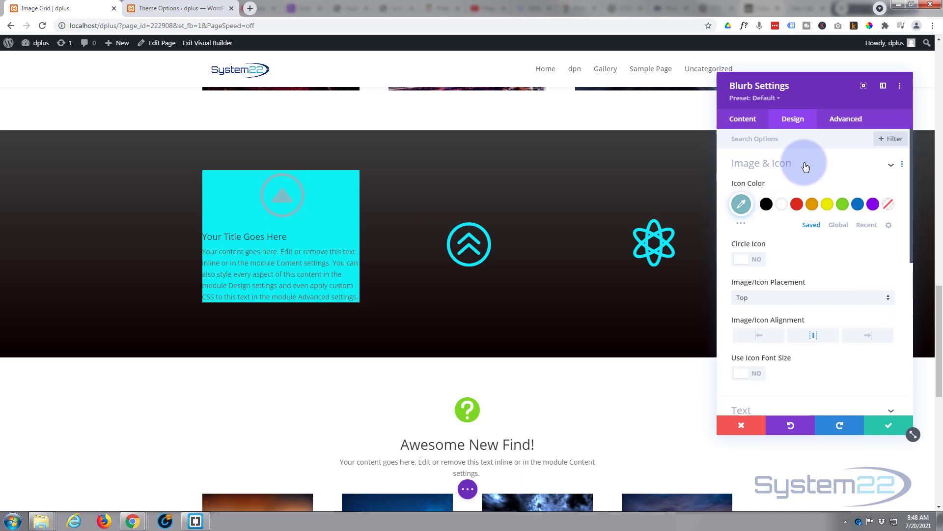
click(742, 205)
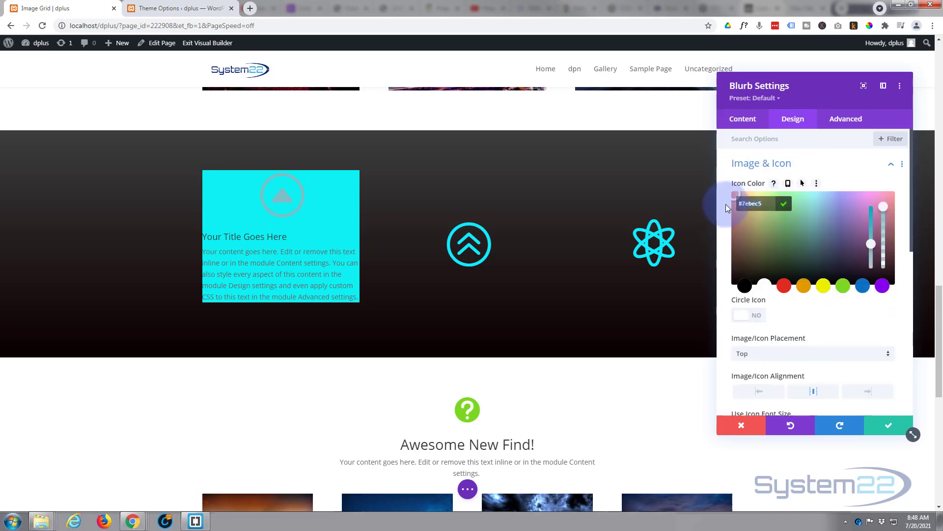
key(ctrl+v)
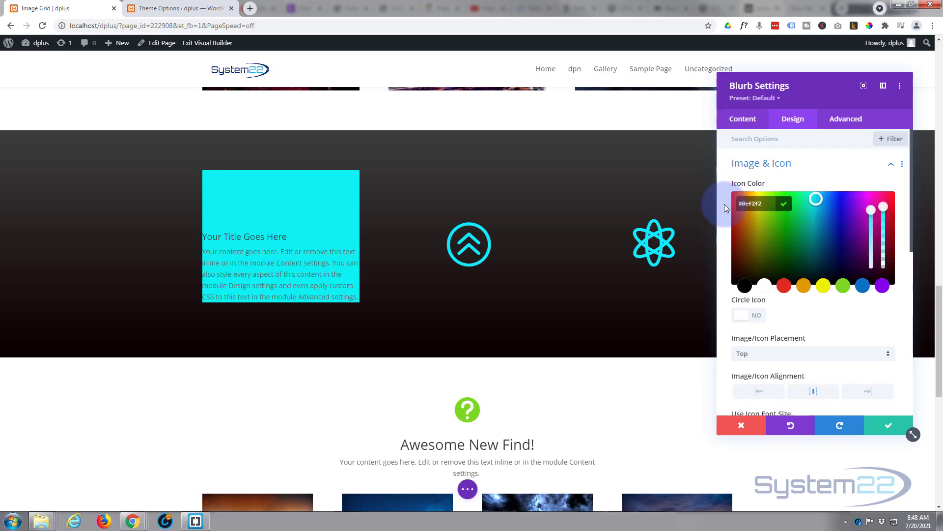
click(808, 171)
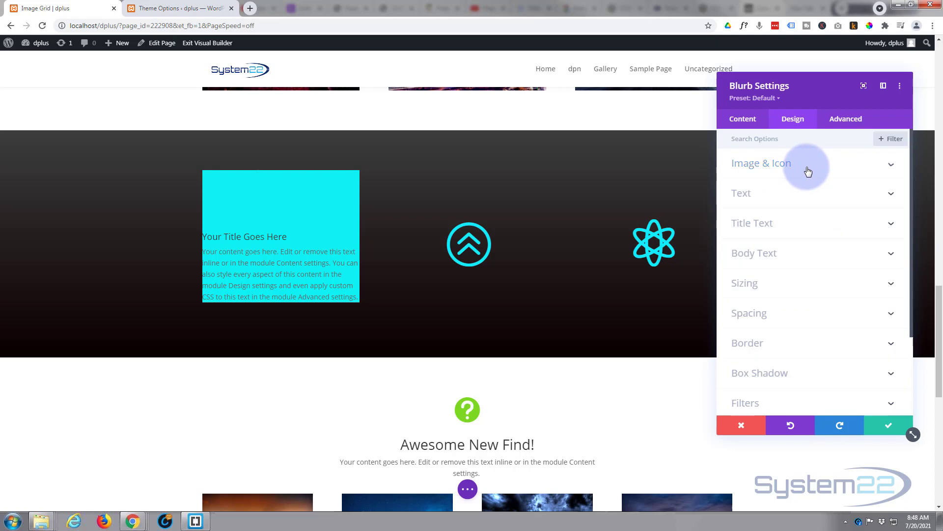
click(807, 200)
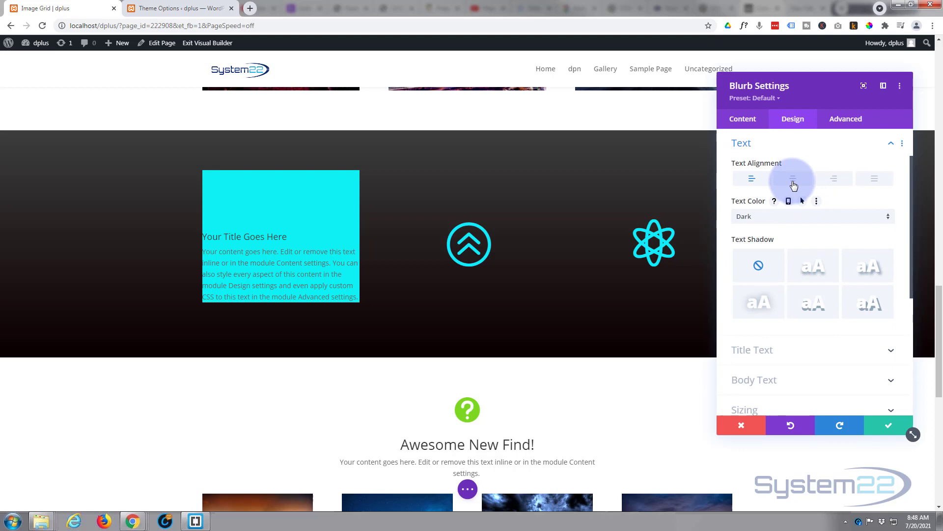
click(793, 179)
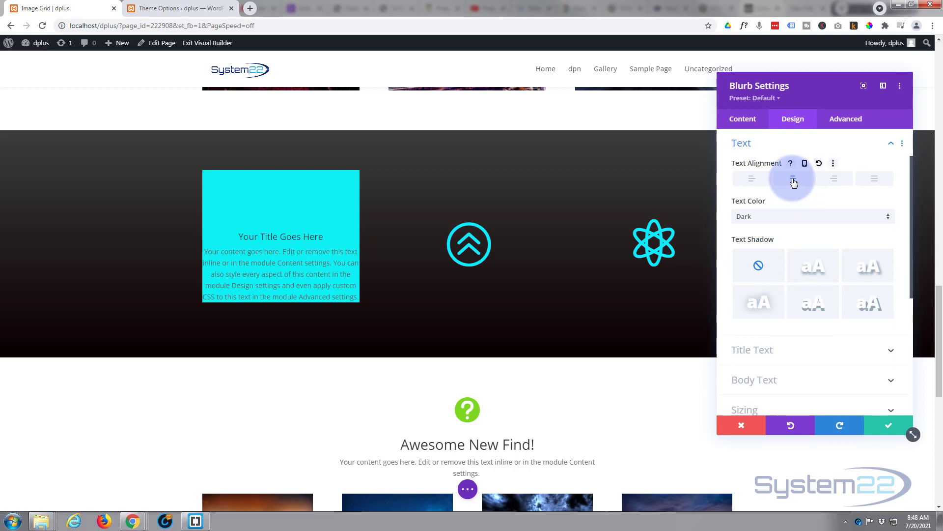
- Expand the Text content options and enable separate hover values for the title
click(740, 120)
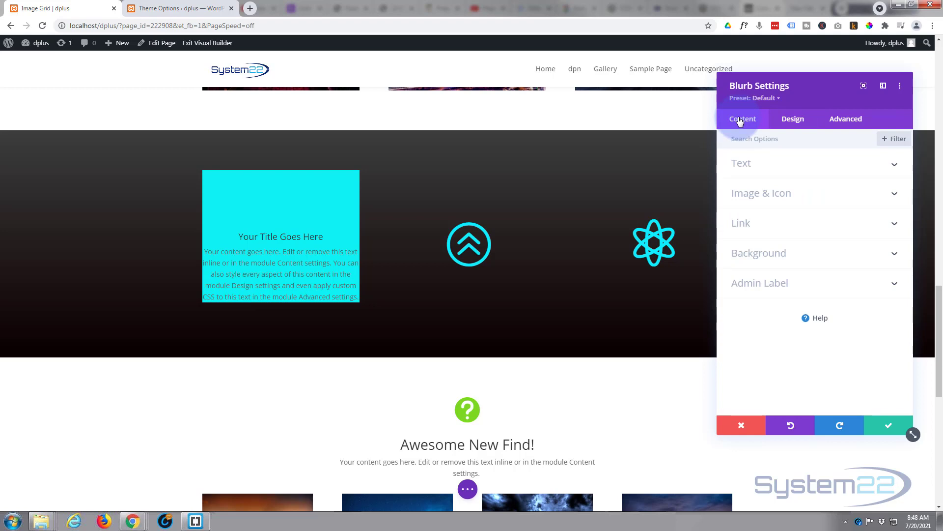
click(803, 168)
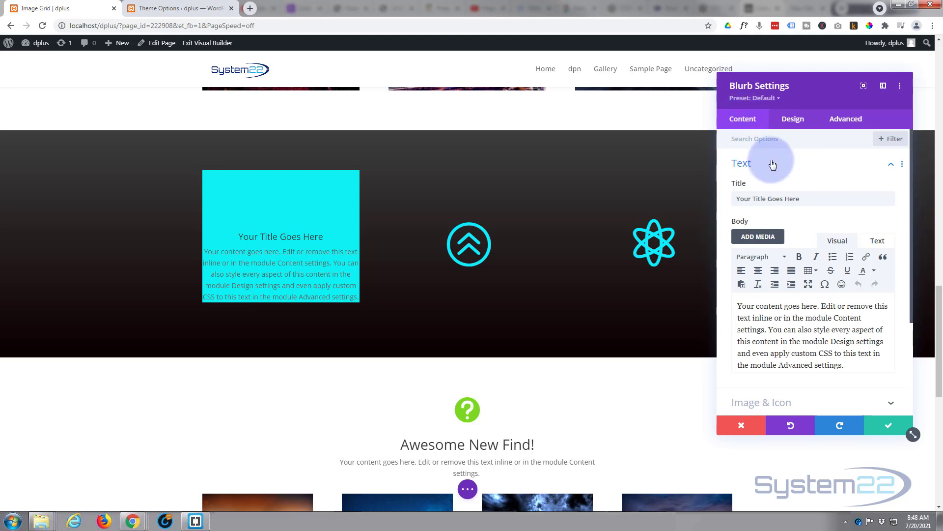
click(740, 199)
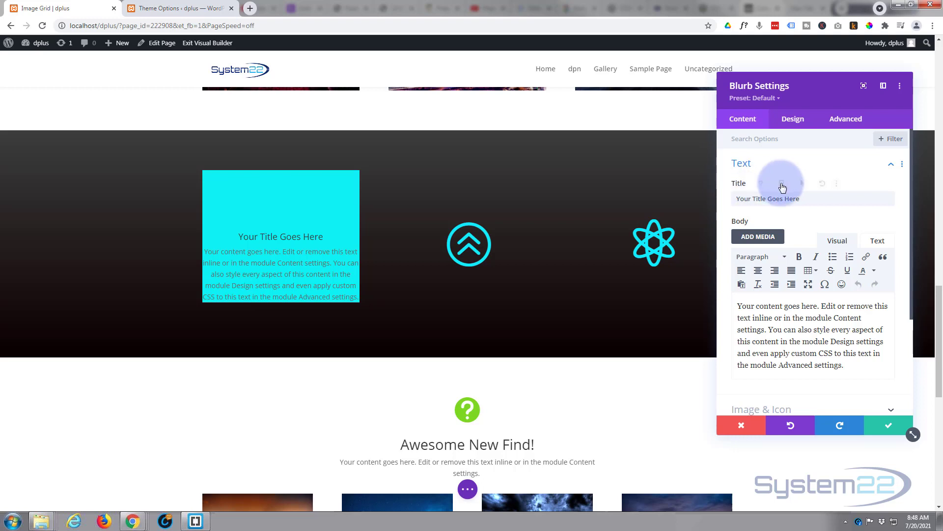
click(784, 185)
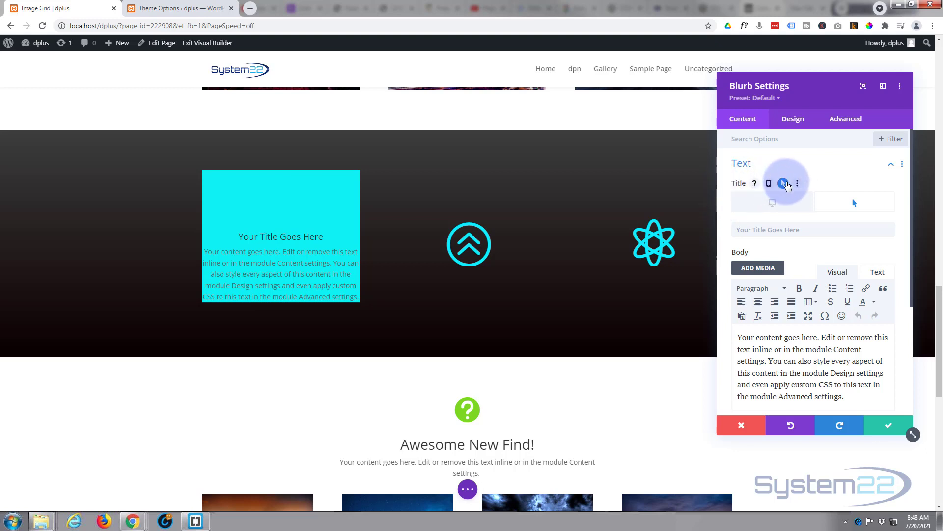
- Clear the Desktop title and set the Hover title to 'Your Title Goes Here'
click(780, 203)
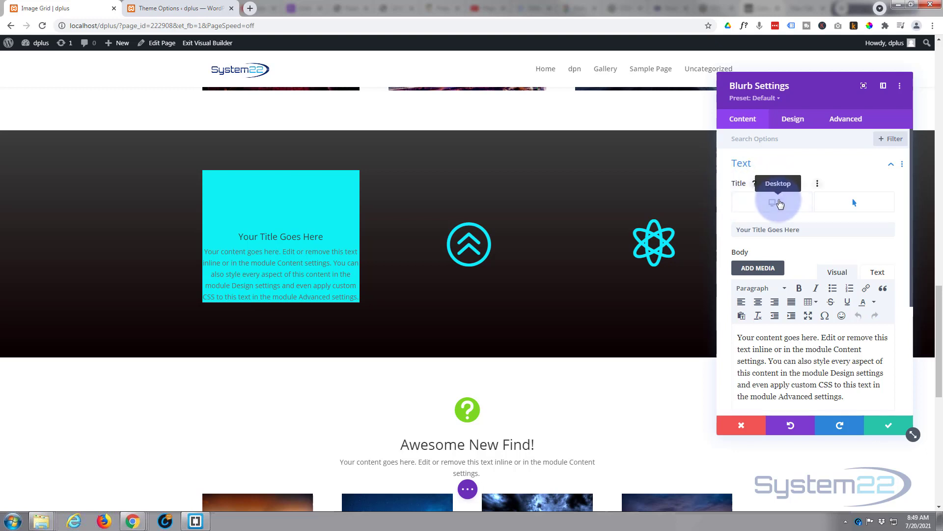
drag(805, 230, 728, 229)
key(ctrl+c)
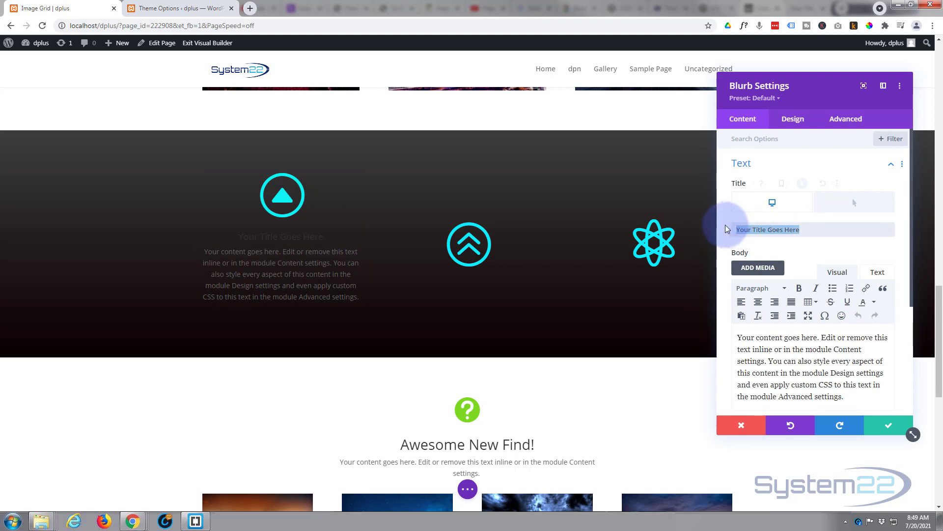
key(BackSpace)
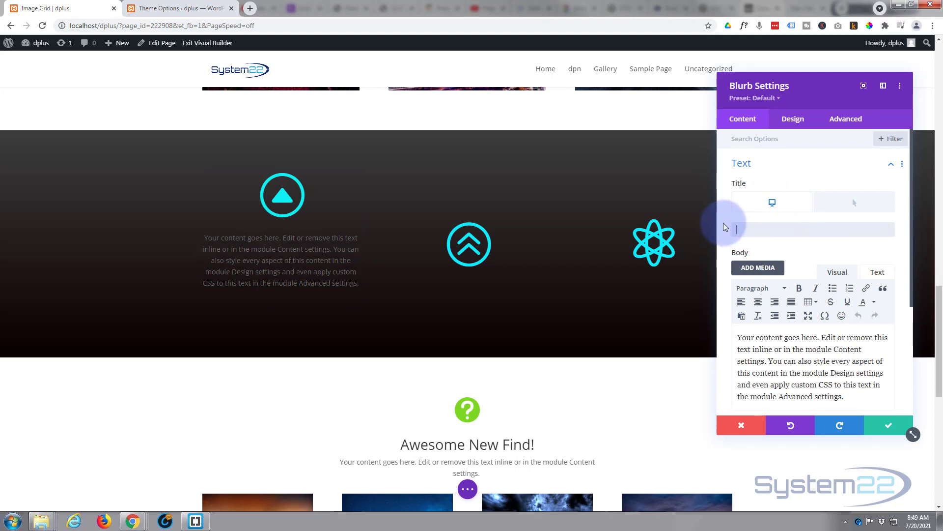
click(847, 208)
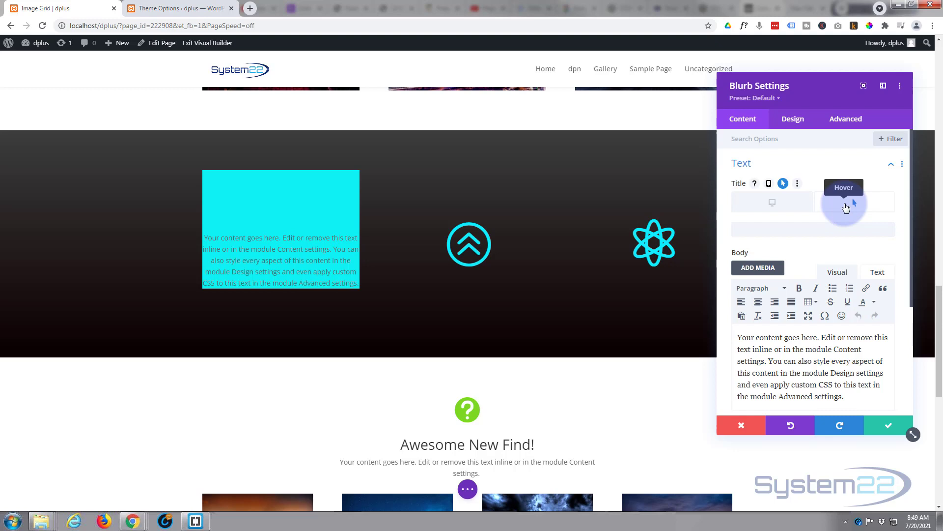
click(750, 231)
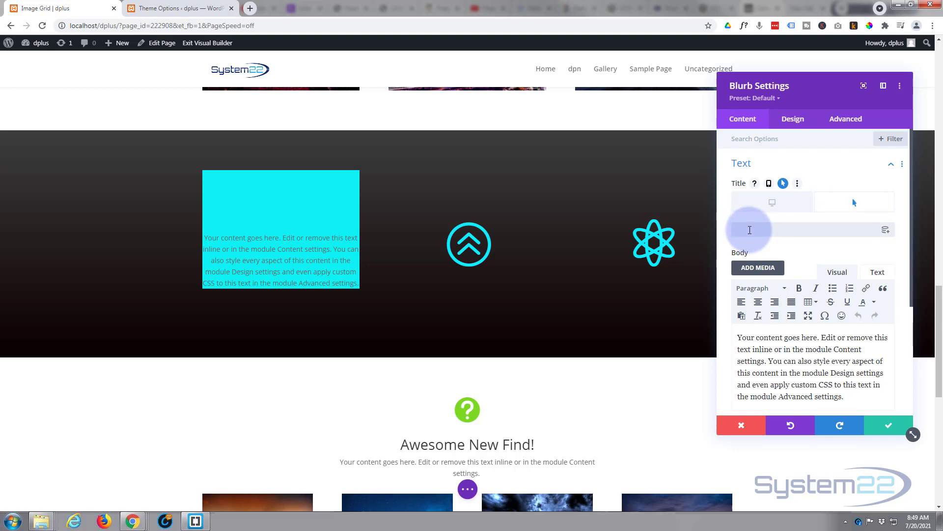
key(ctrl+v)
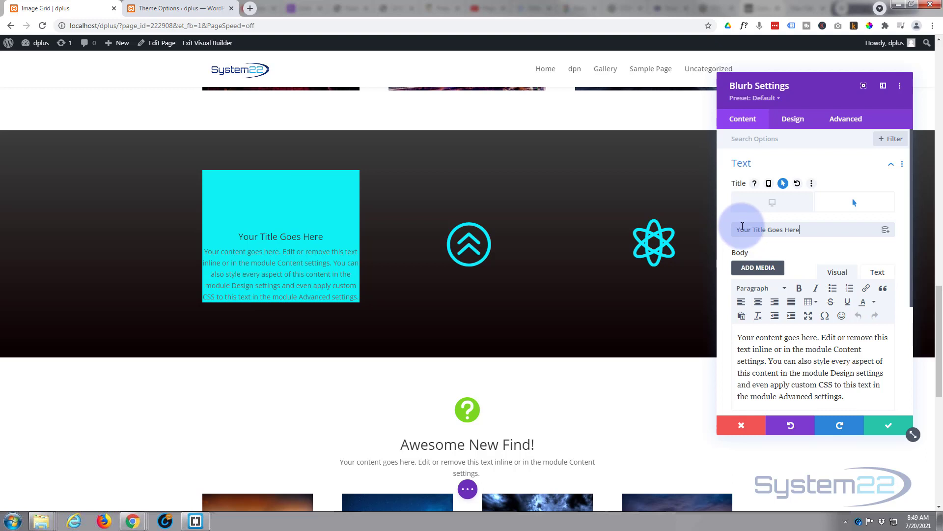
- Enable hover options for the body and delete the Desktop body paragraph
scroll(741, 226, down, 2)
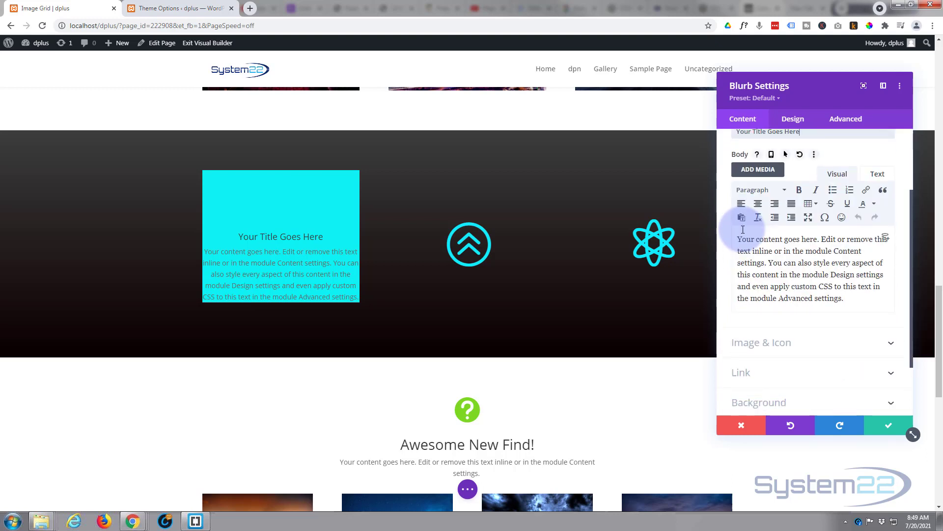
scroll(743, 230, up, 1)
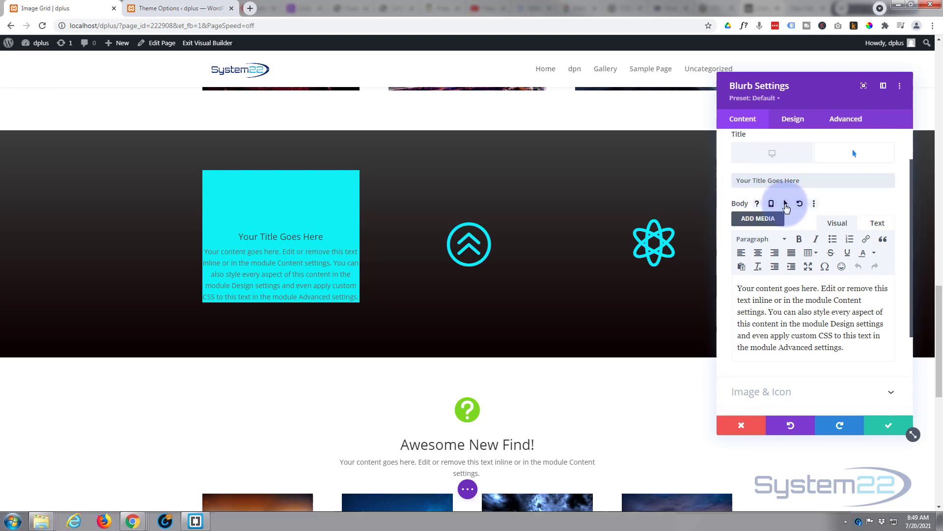
click(786, 205)
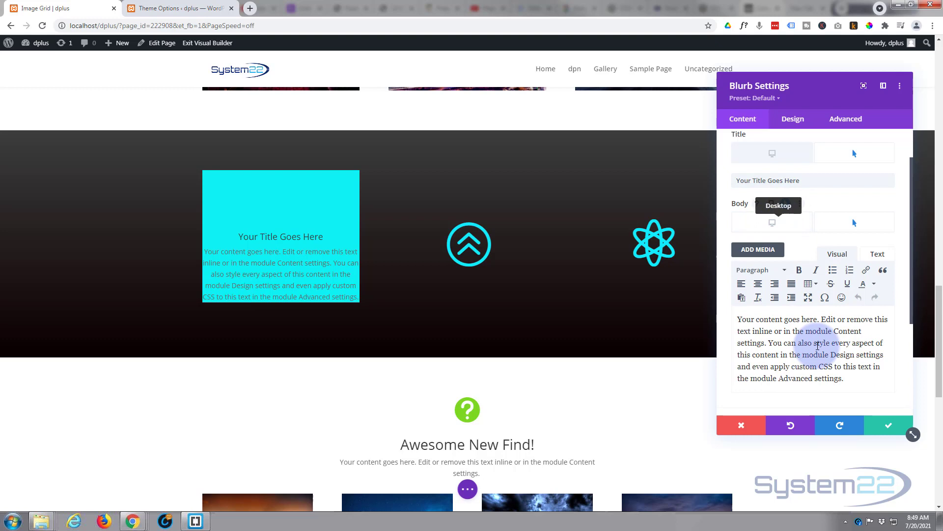
click(860, 383)
drag(860, 383, 736, 319)
key(ctrl+c)
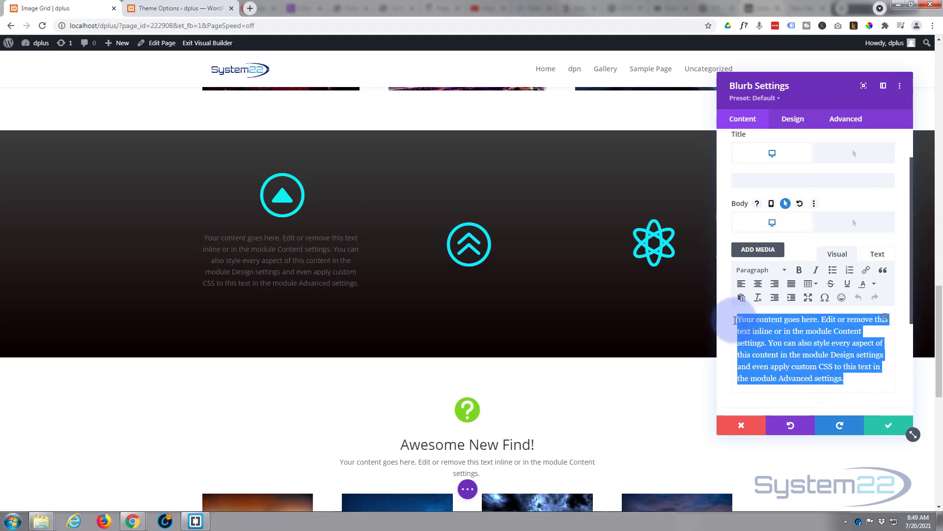
key(BackSpace)
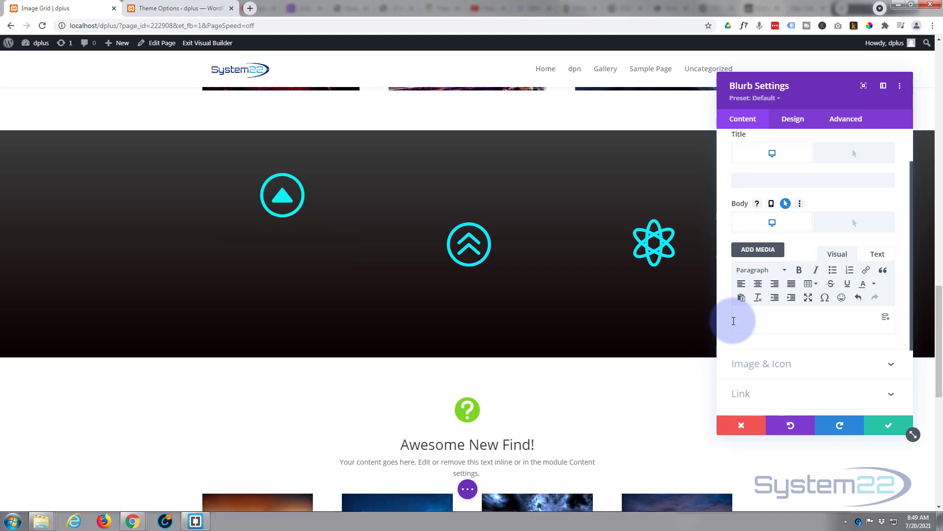
- Paste the default paragraph as Hover body text and compare the Desktop and Hover states
click(856, 224)
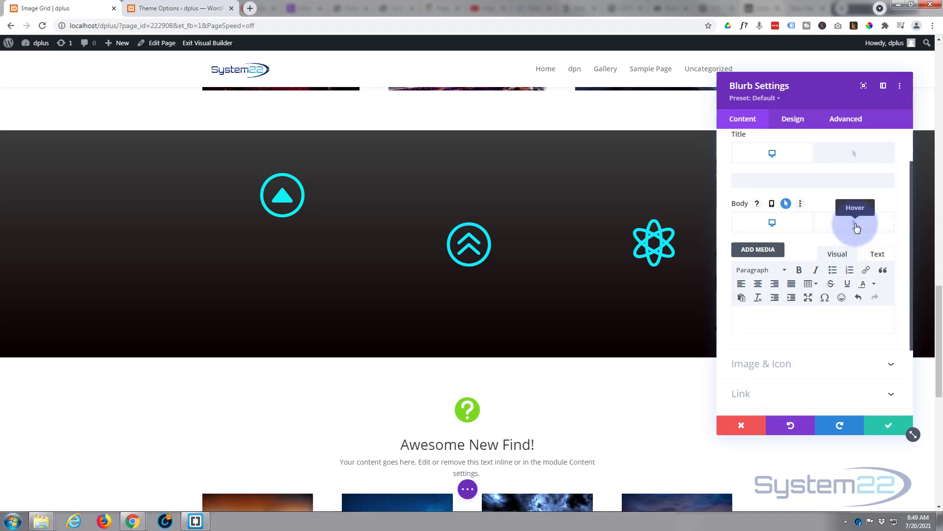
click(761, 316)
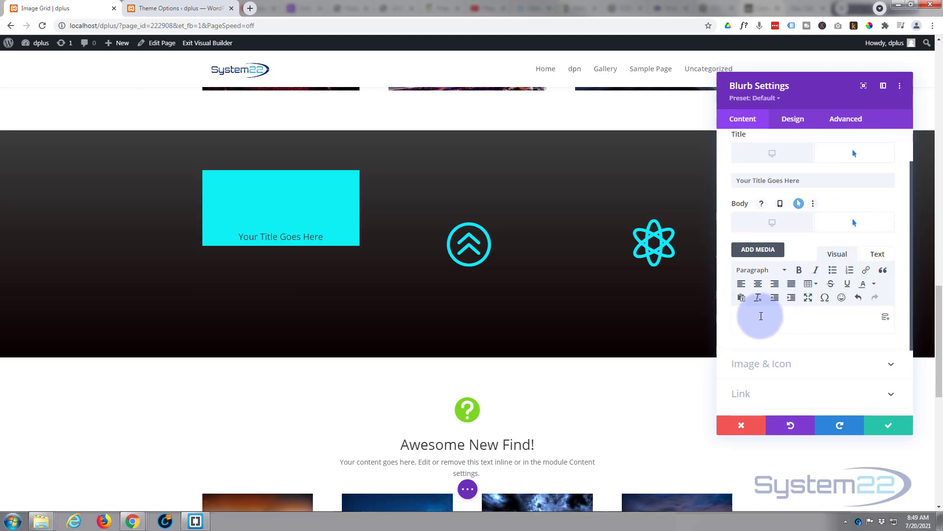
key(ctrl+v)
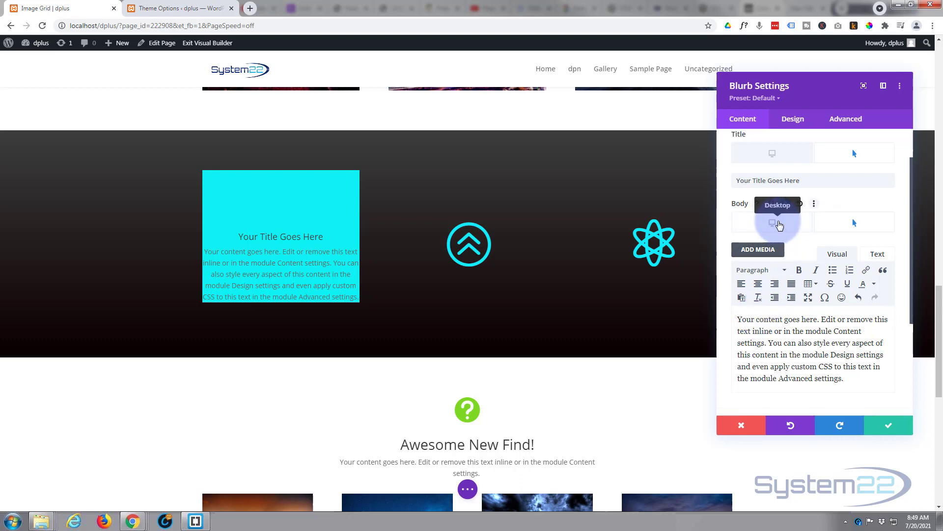
click(772, 223)
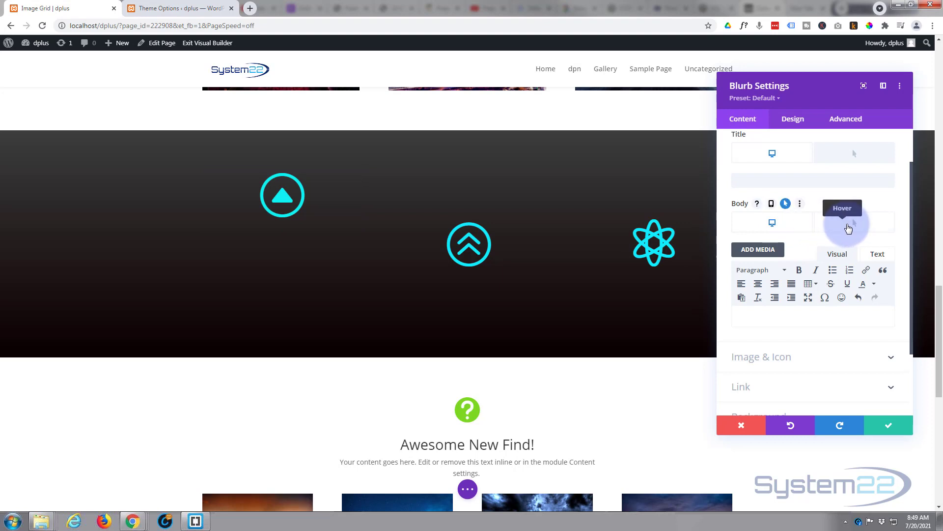
click(850, 227)
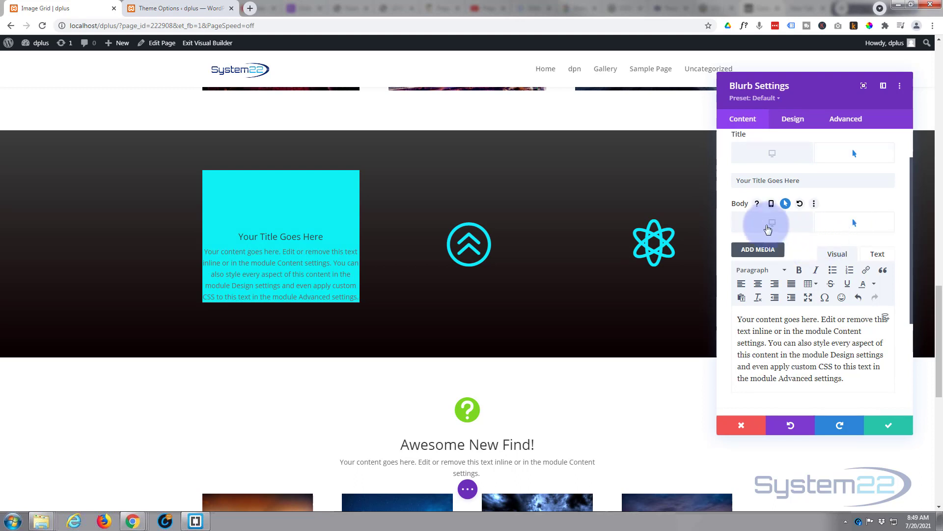
click(768, 224)
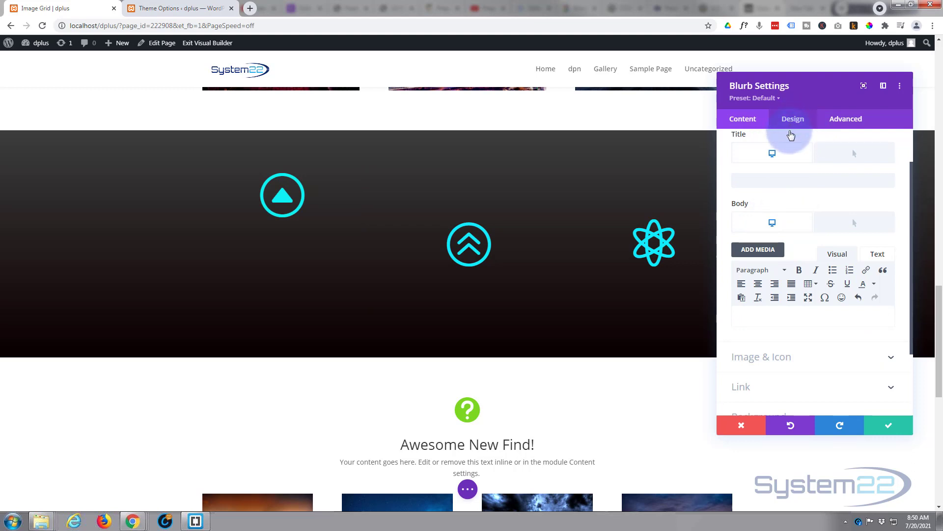
- In Design > Spacing, enable hover values and set Desktop top padding to 100px
click(788, 120)
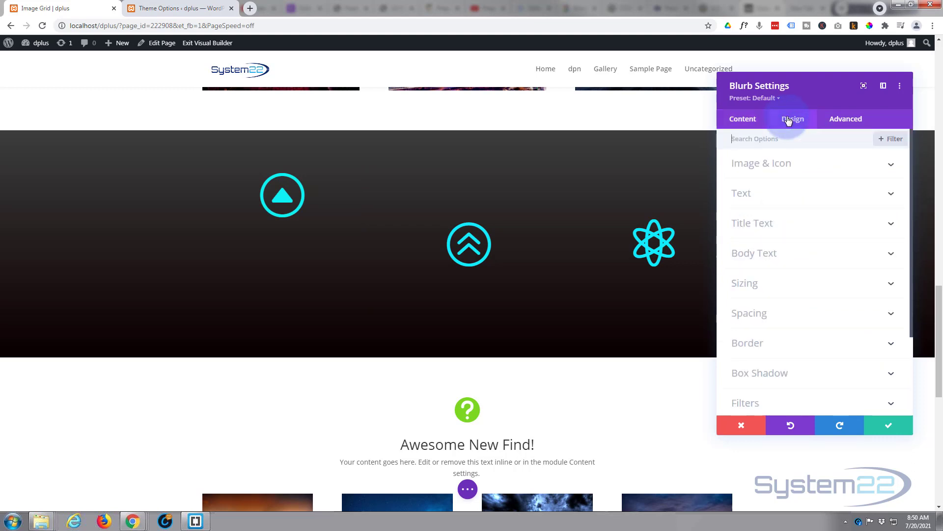
click(799, 315)
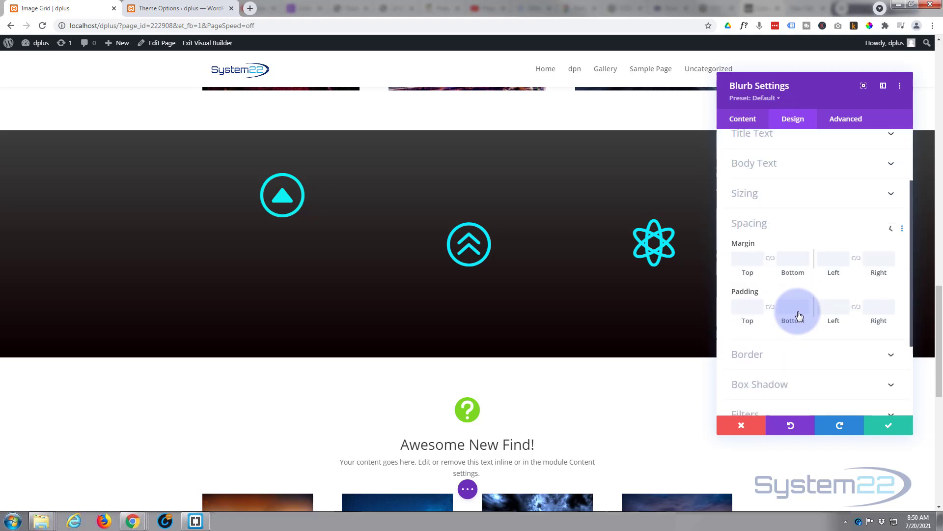
mouse_move(752, 212)
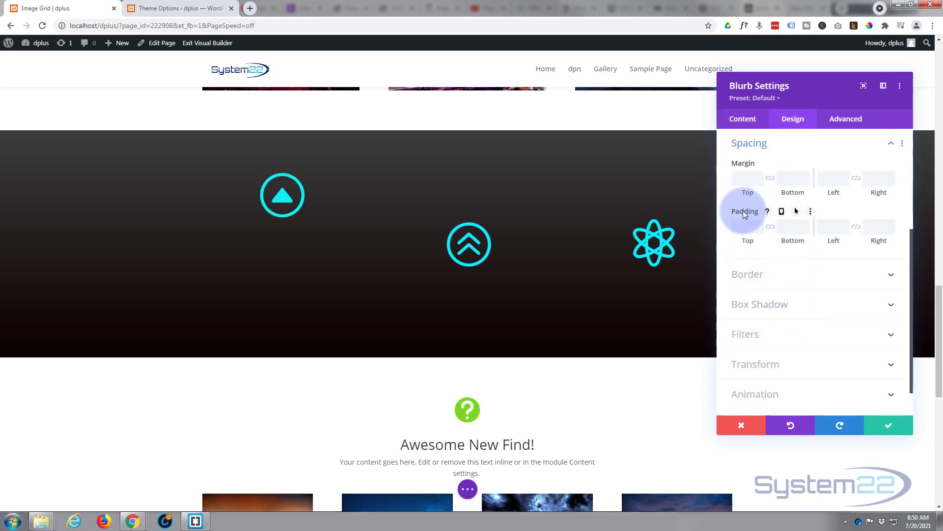
click(797, 212)
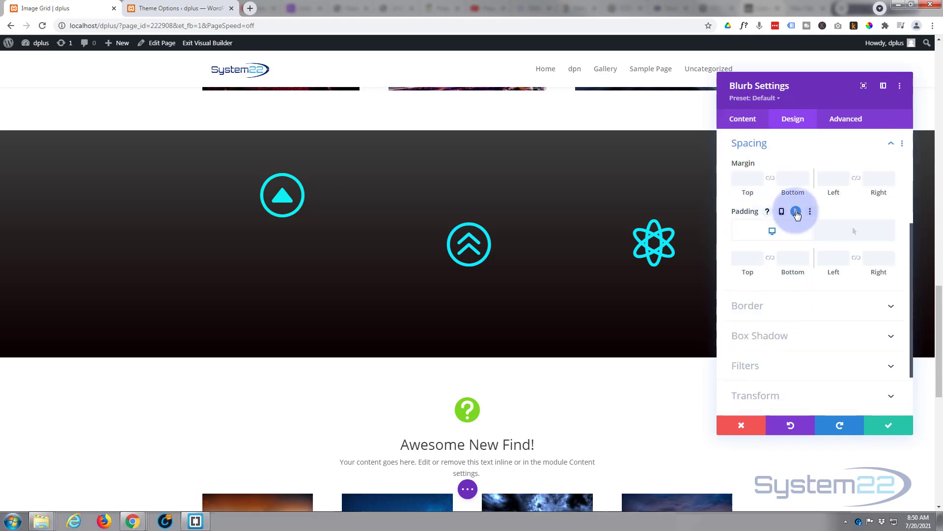
click(760, 256)
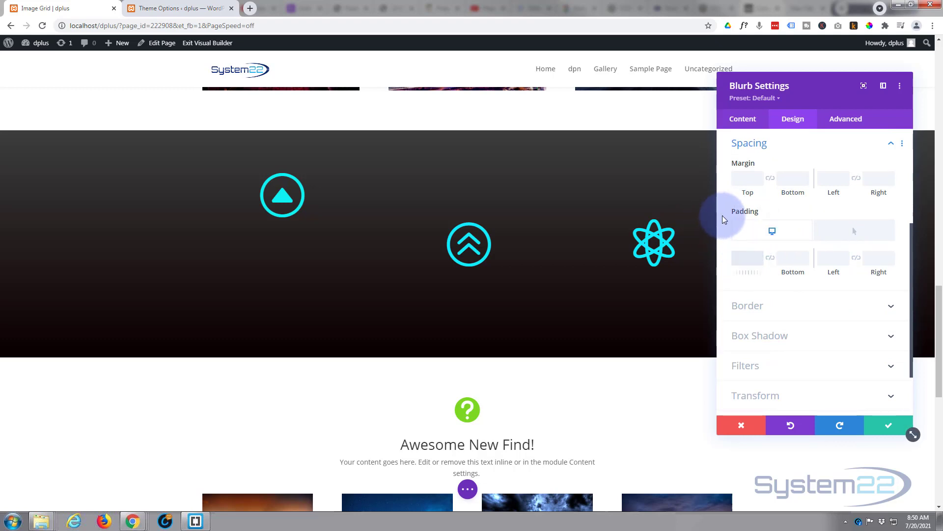
text(100px)
key(Return)
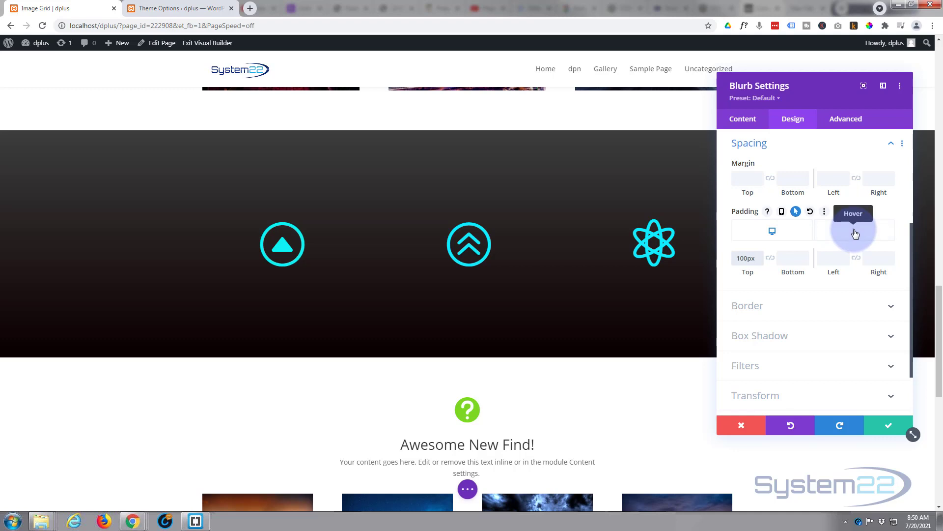
- Set the Hover padding to 50px top with 30px left and right
click(856, 234)
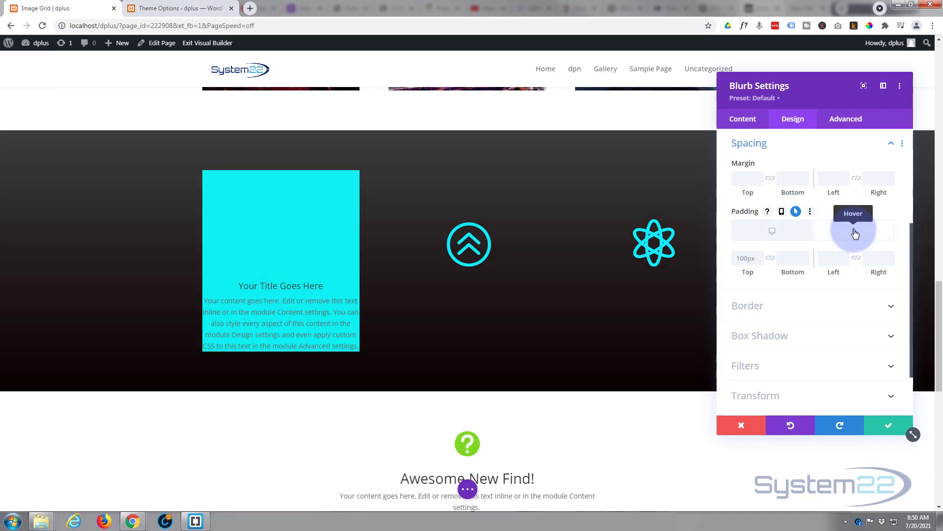
click(746, 257)
text(50)
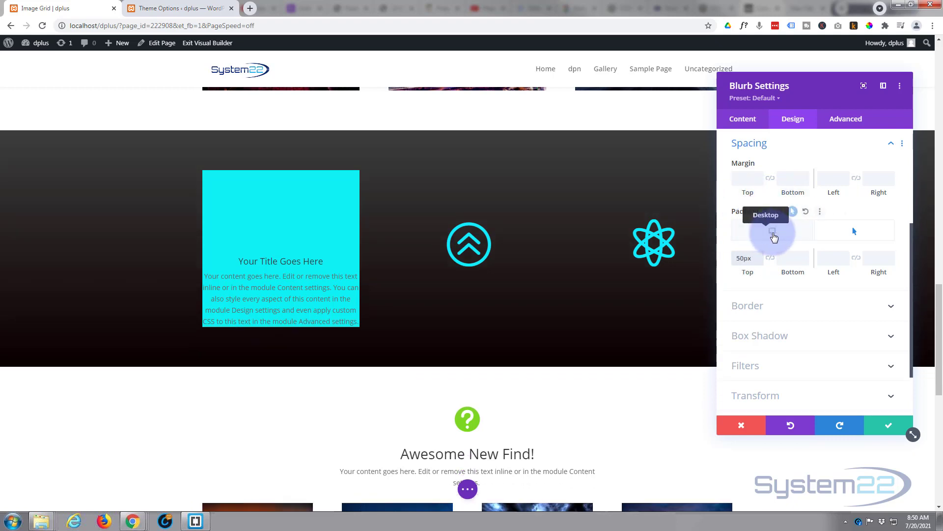
click(773, 236)
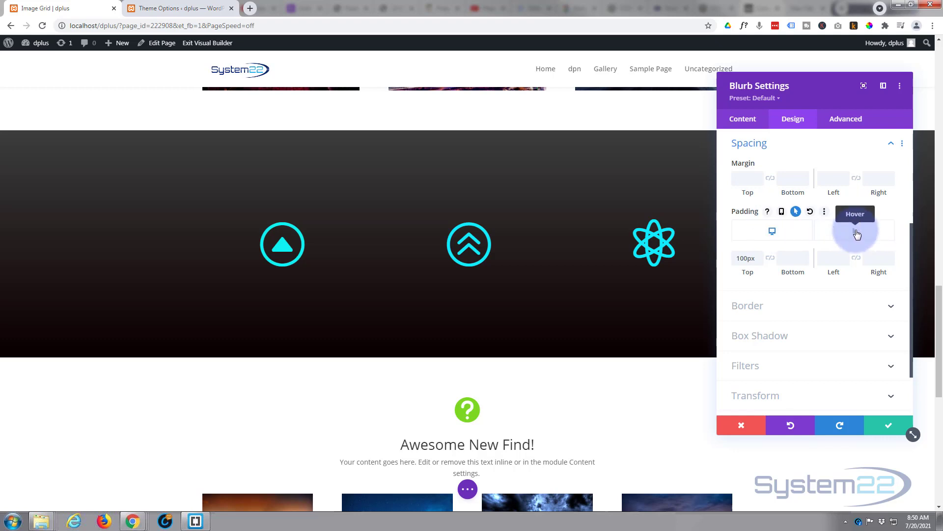
click(857, 235)
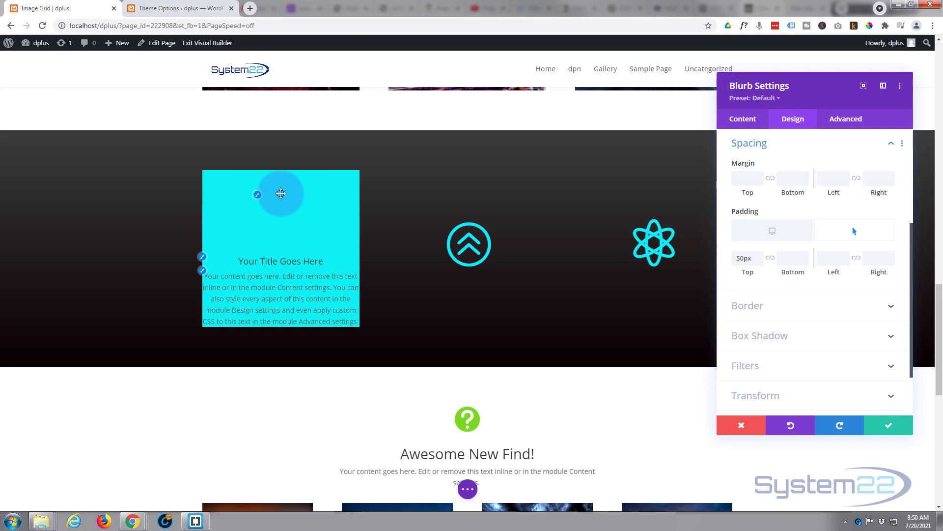
mouse_move(868, 249)
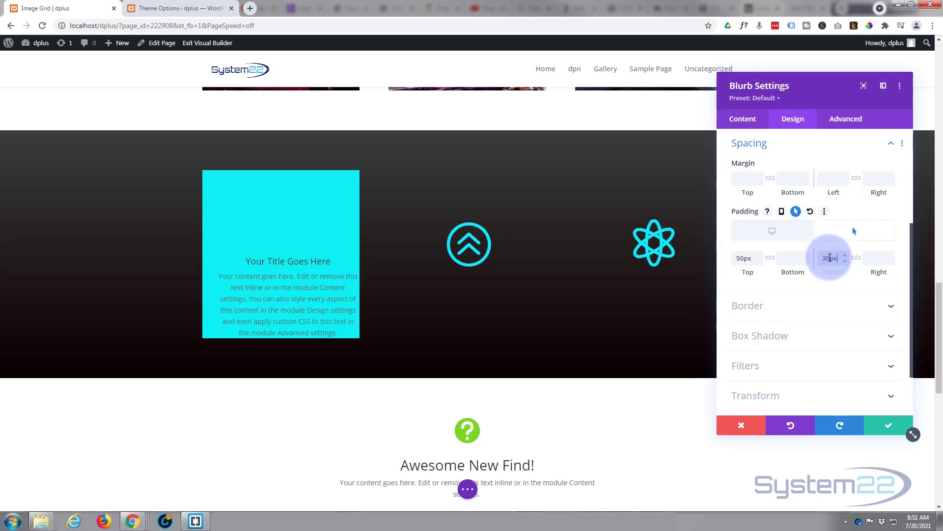
click(857, 259)
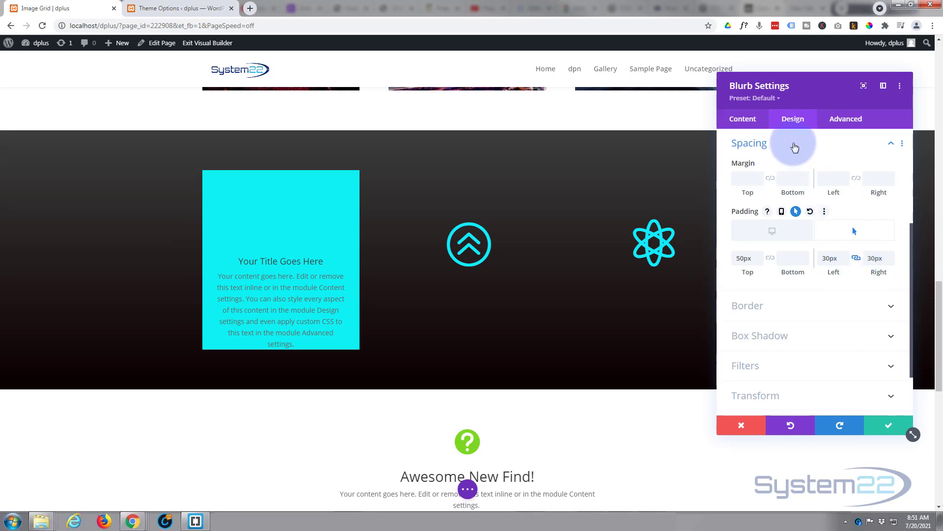
- Collapse Spacing, set the blurb's Sizing Height to 300px, and go to the Advanced tab
click(794, 147)
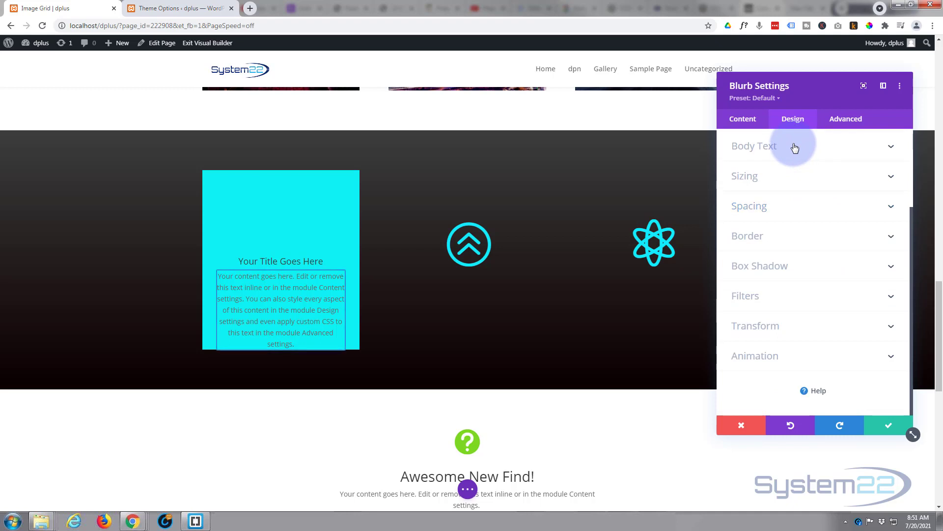
click(767, 180)
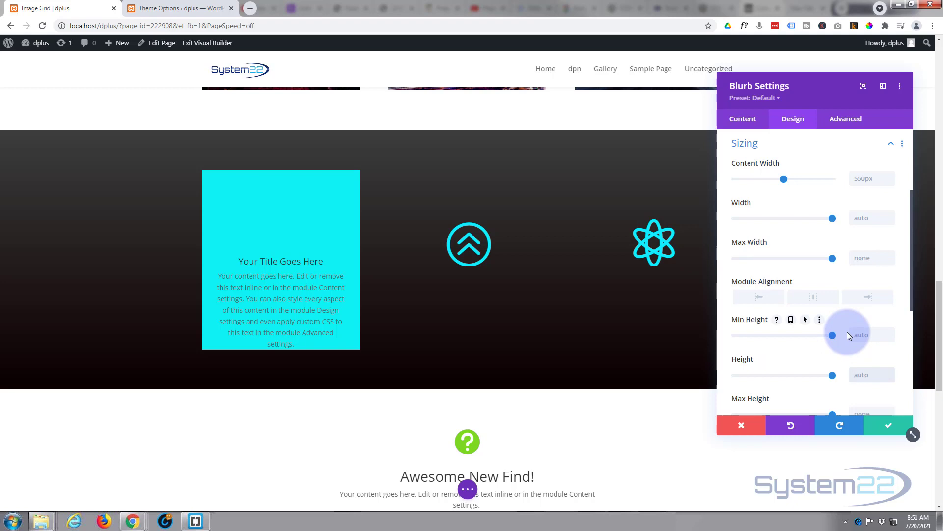
text(300px)
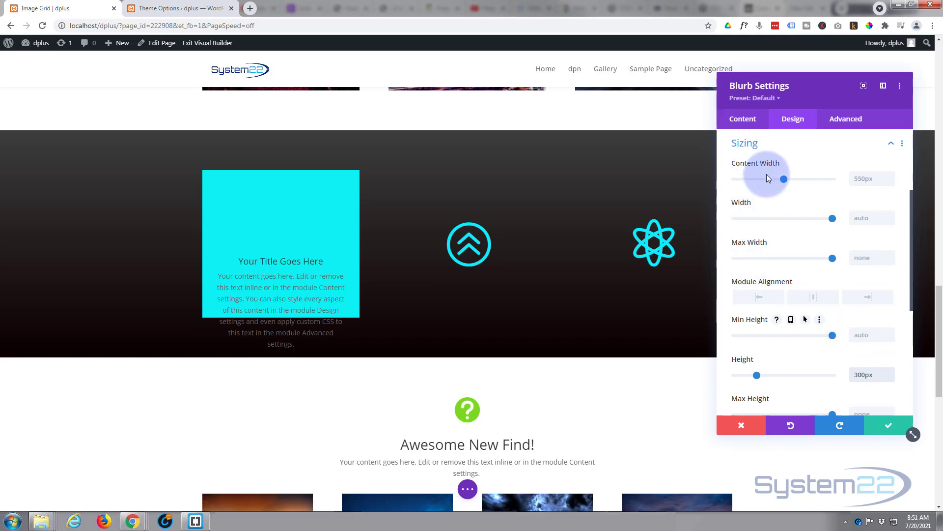
click(843, 123)
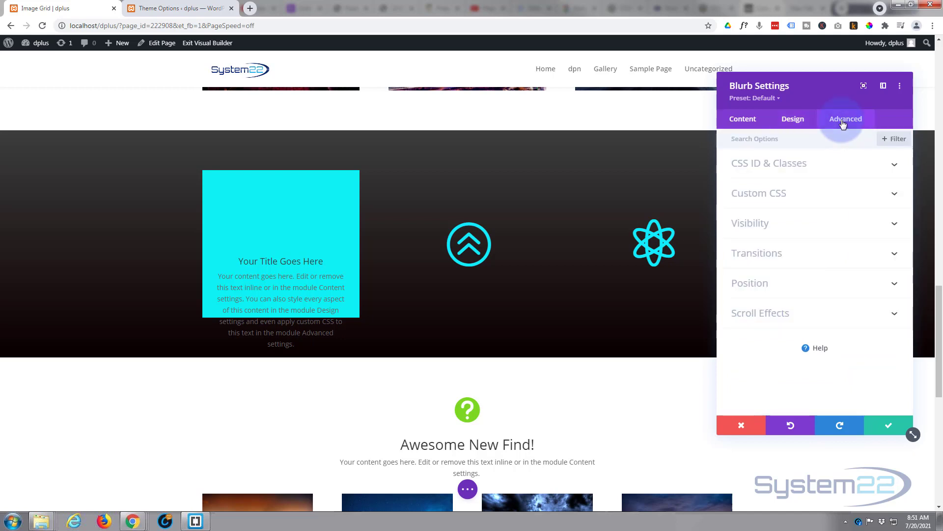
- Enable hover Custom CSS for Blurb Content and enter margin-top:-120px in its Hover field
click(800, 197)
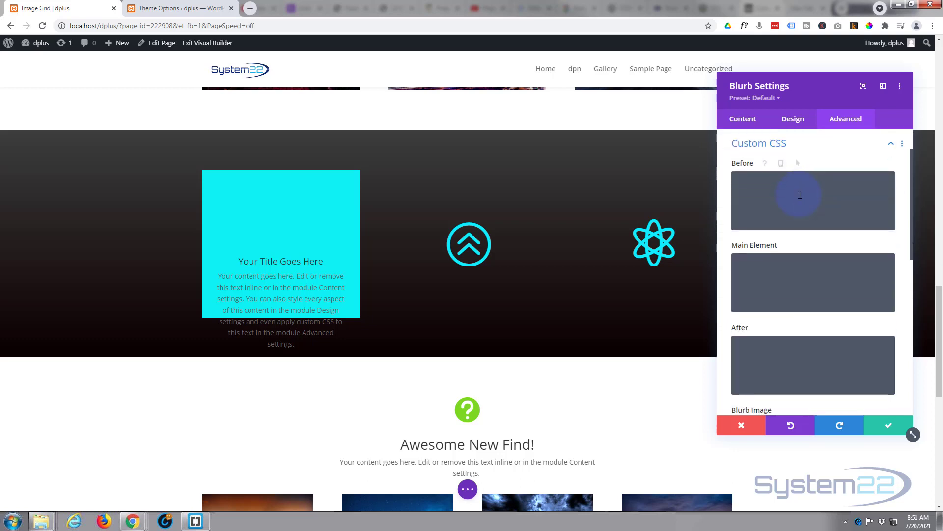
scroll(807, 204, down, 3)
scroll(809, 210, down, 3)
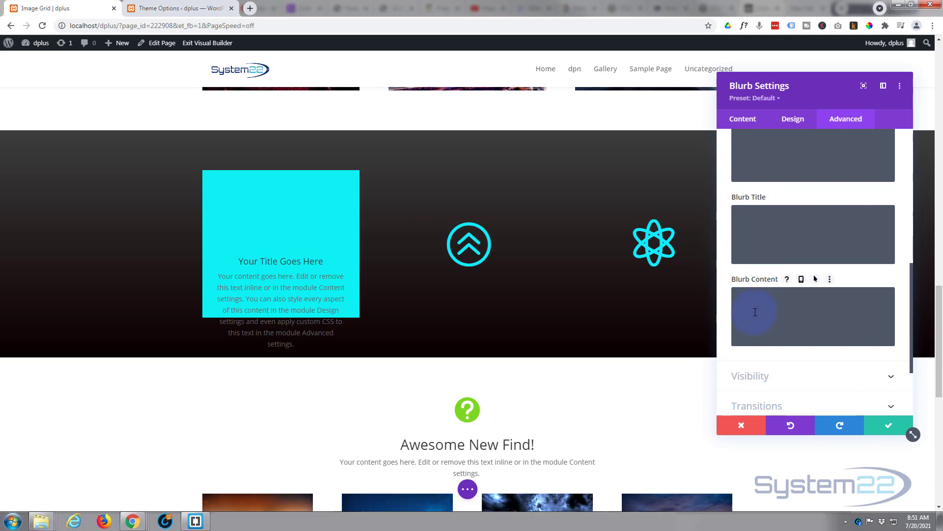
mouse_move(741, 279)
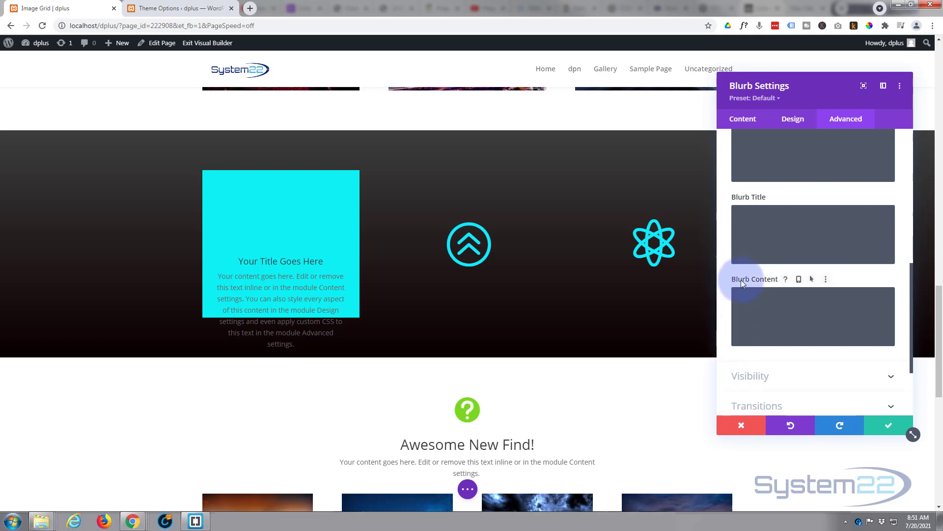
click(815, 280)
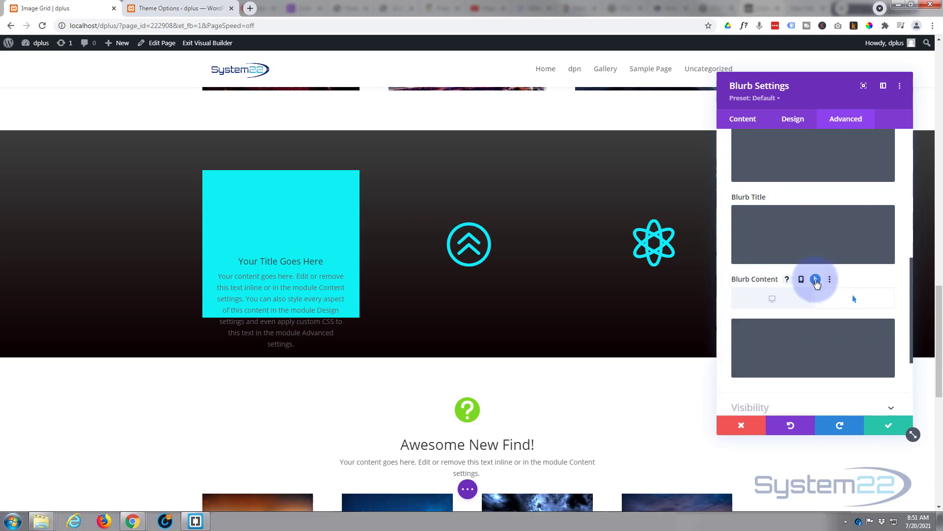
click(785, 302)
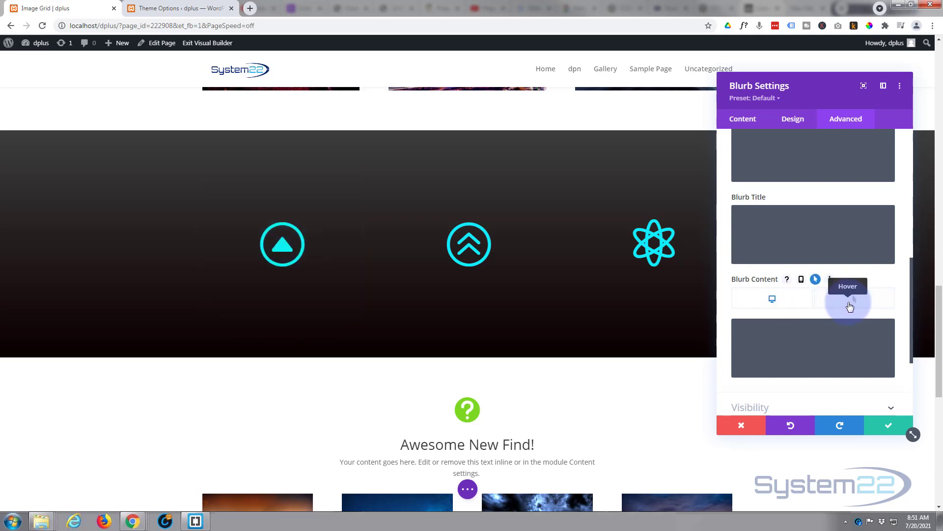
click(850, 305)
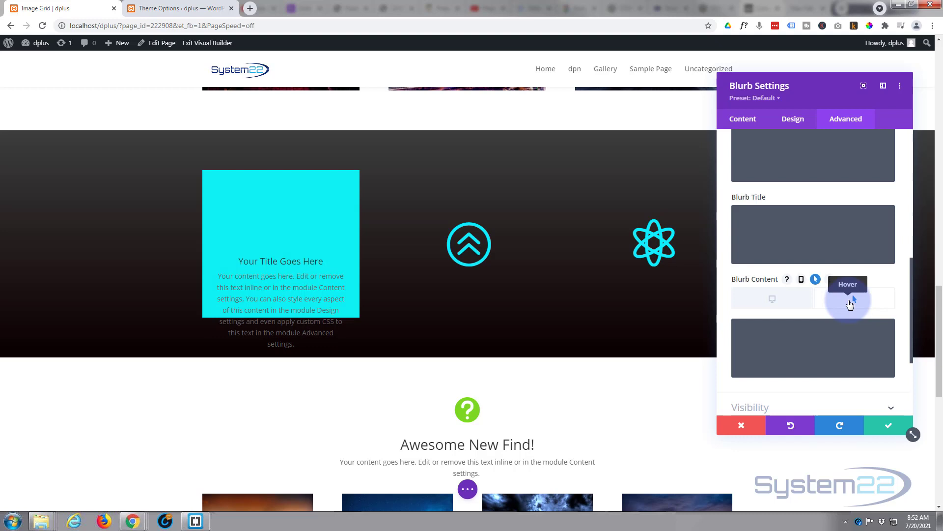
click(776, 346)
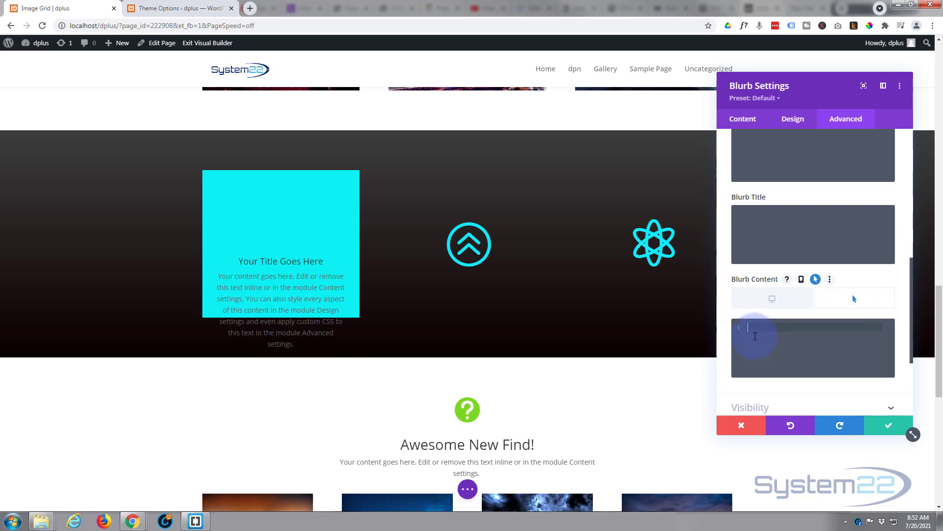
text(margin-to)
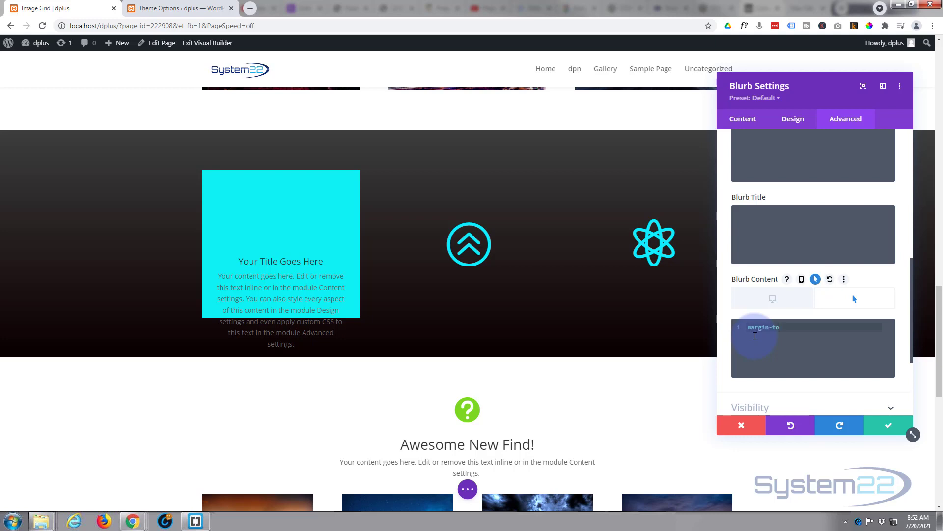
text(p:-1)
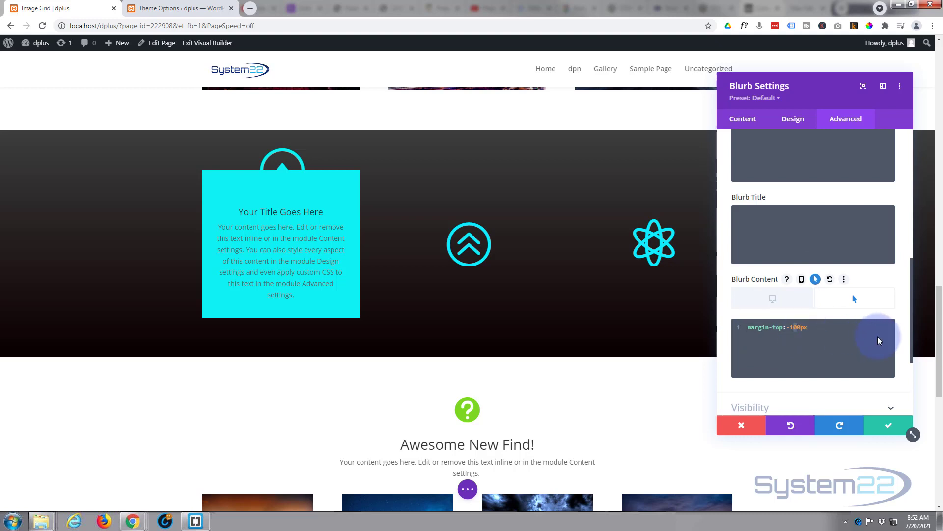
text(2)
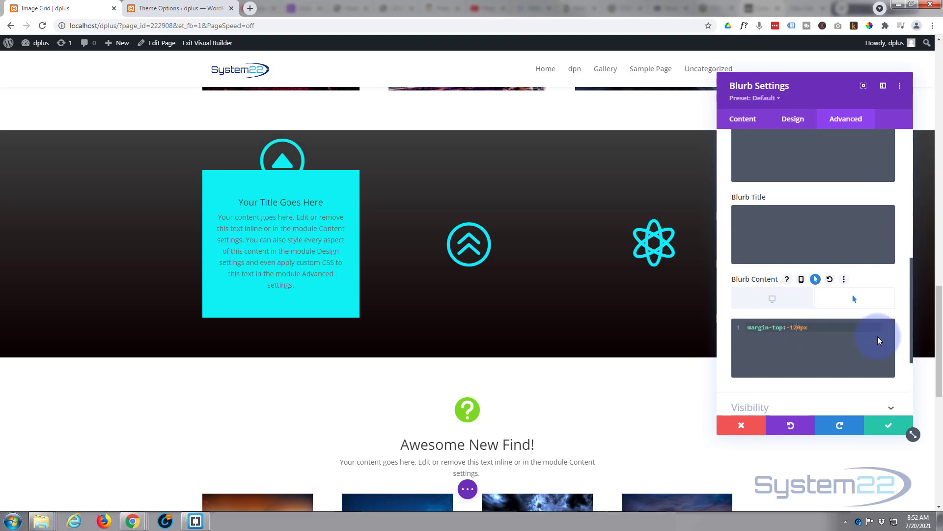
- Compare the normal and hover previews, then end the margin rule with a semicolon
click(768, 305)
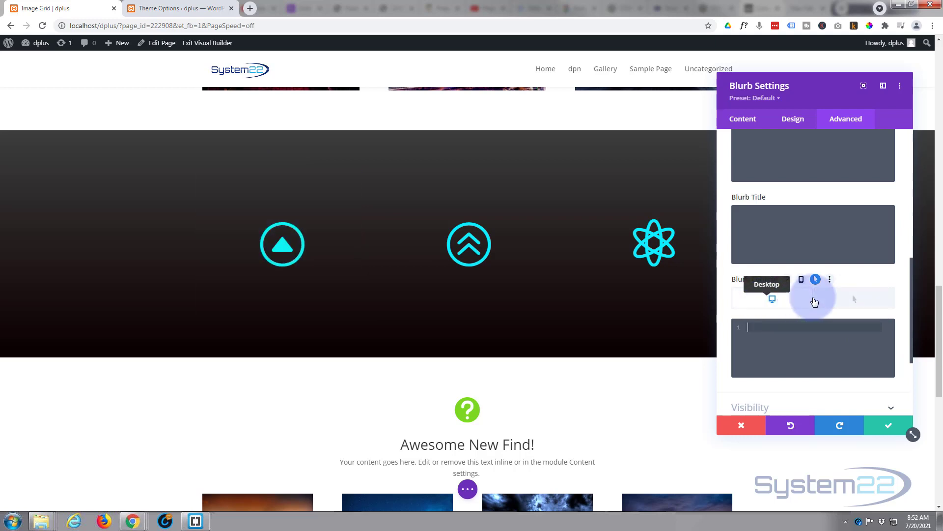
click(868, 306)
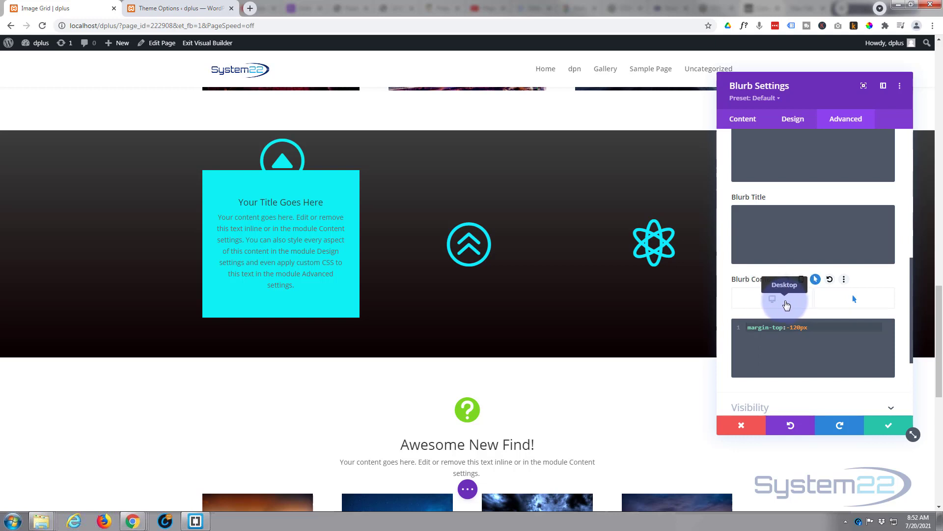
click(786, 304)
click(850, 304)
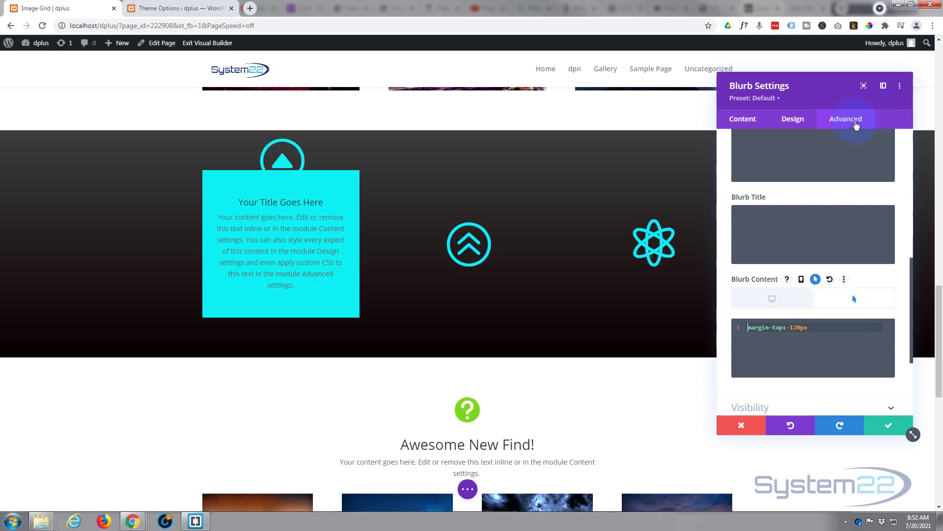
scroll(819, 205, up, 8)
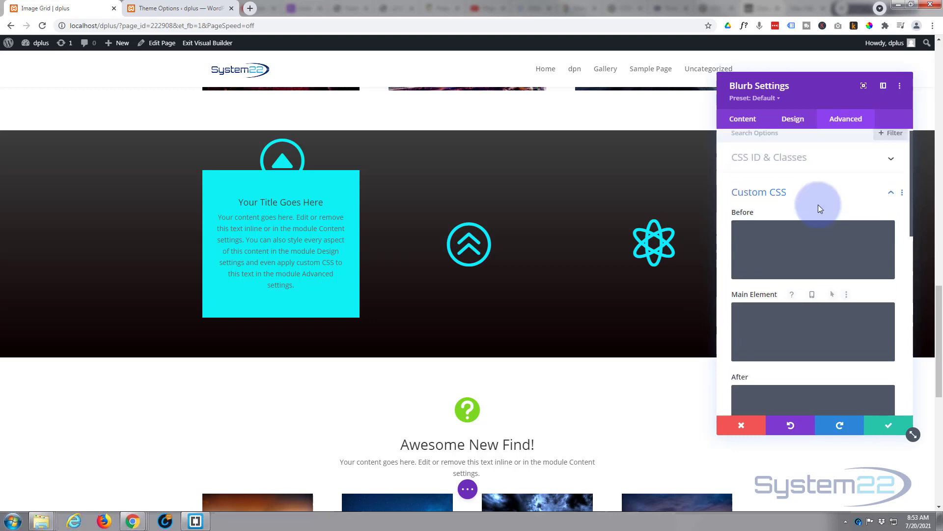
scroll(819, 206, down, 7)
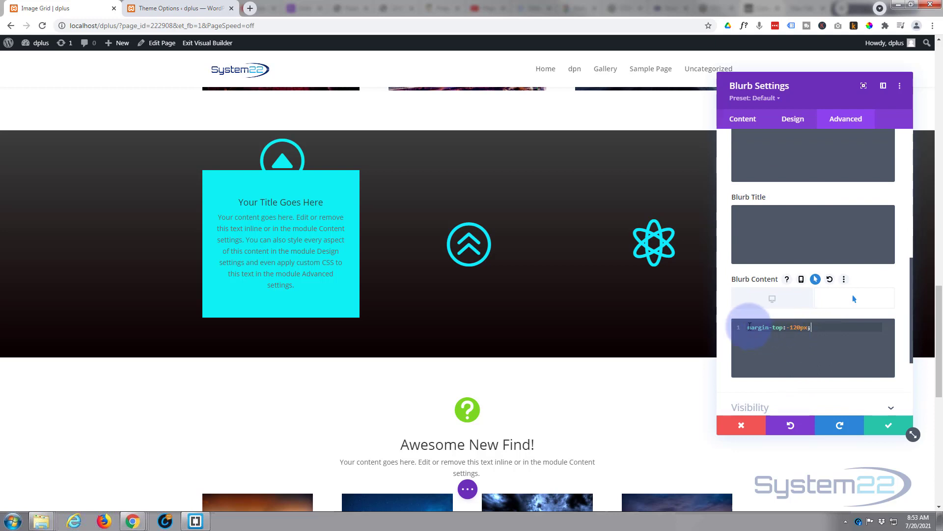
click(824, 328)
text(;)
scroll(824, 328, up, 8)
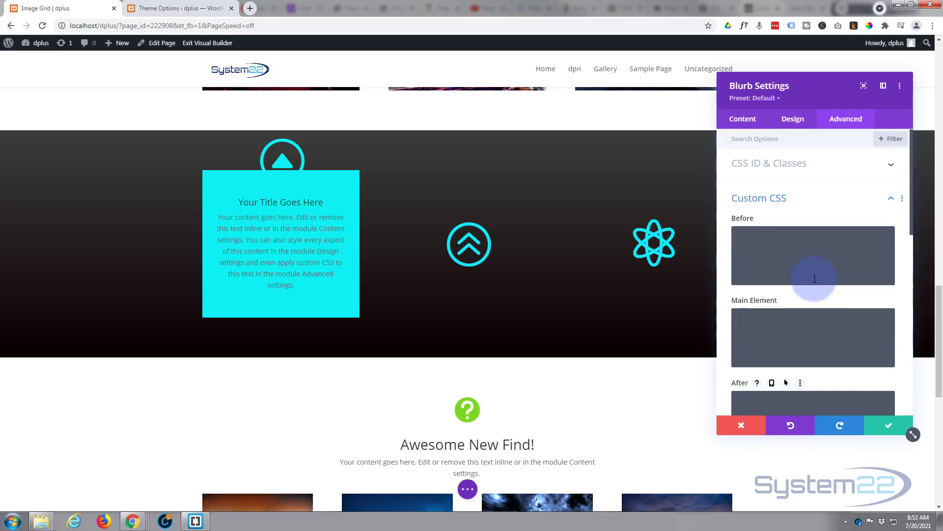
click(814, 199)
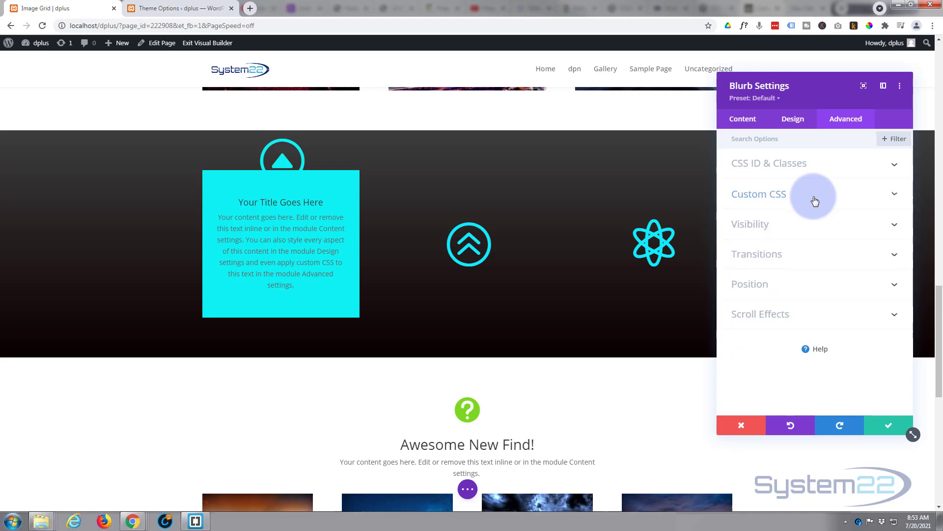
- Set the blurb's transition duration to 750ms with an Ease-In-Out speed curve
click(789, 260)
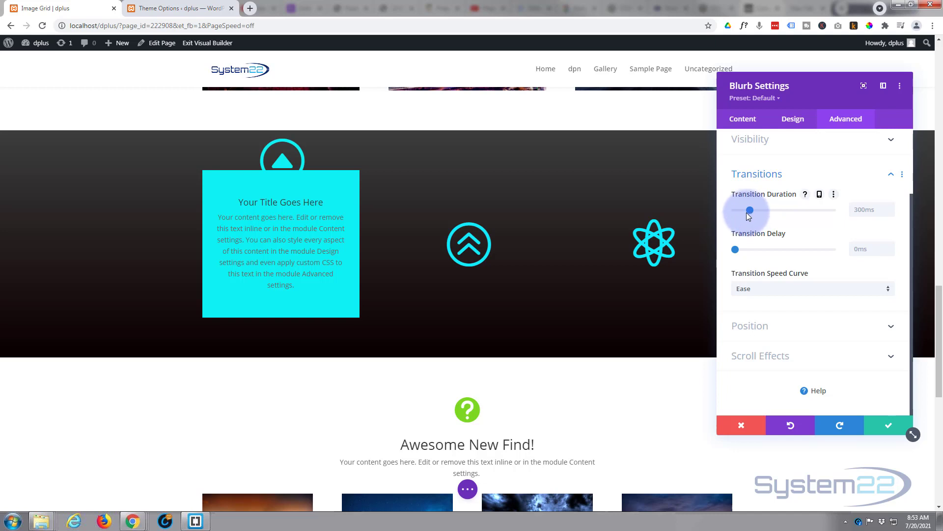
drag(753, 213, 773, 212)
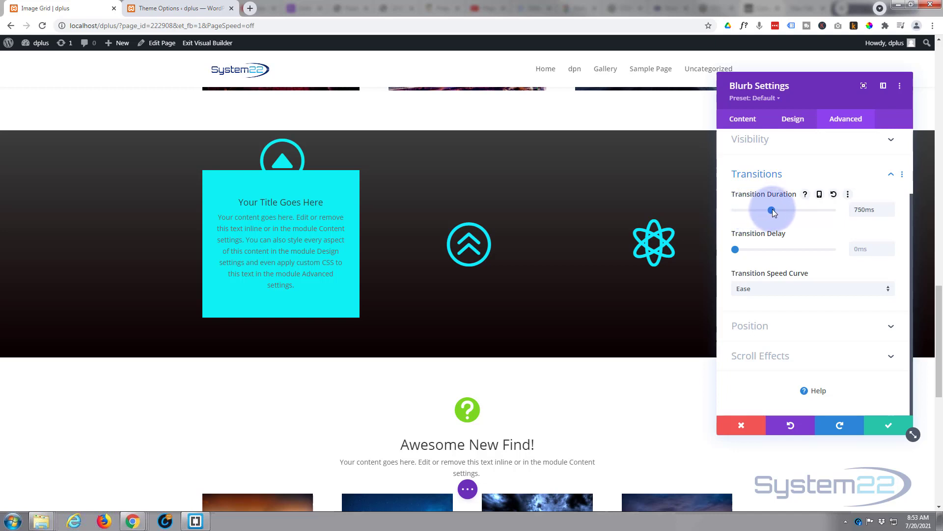
click(788, 292)
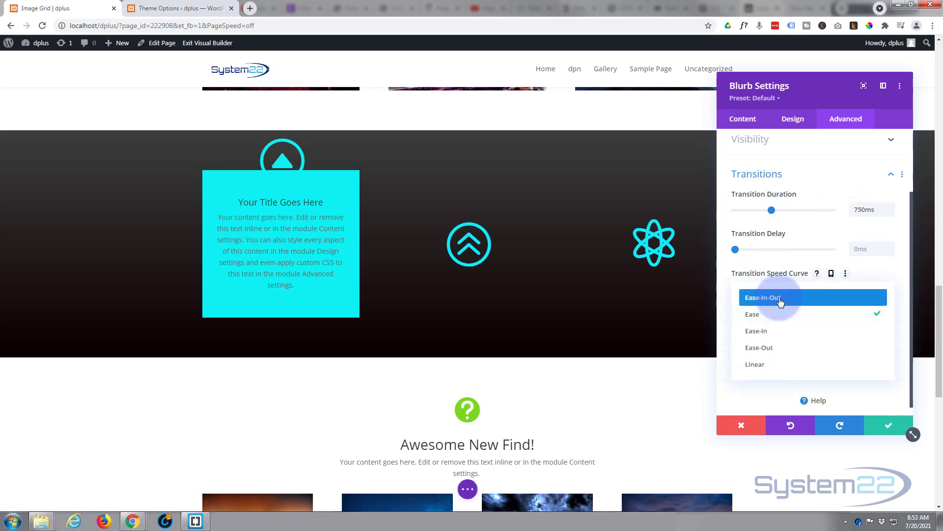
click(781, 302)
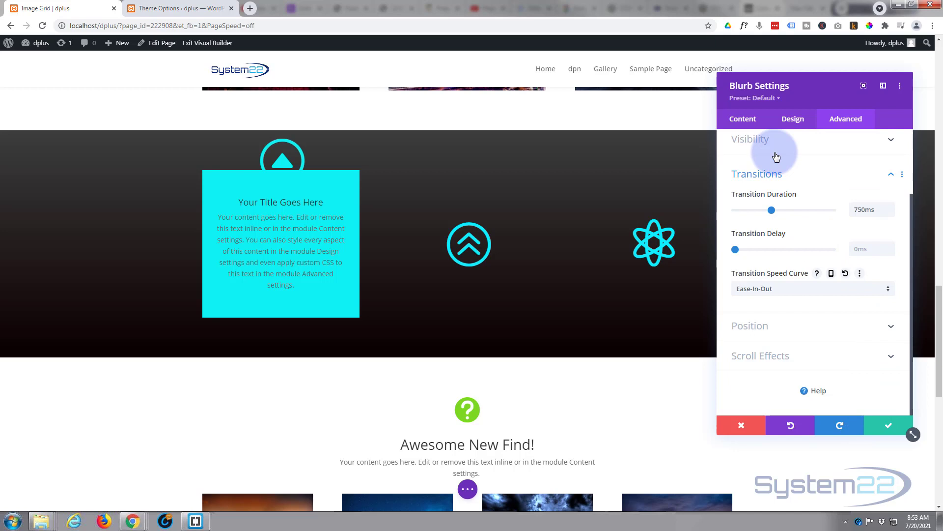
click(789, 121)
- Enable hover for the blurb's Icon Color and set its Hover value to Transparent
click(802, 162)
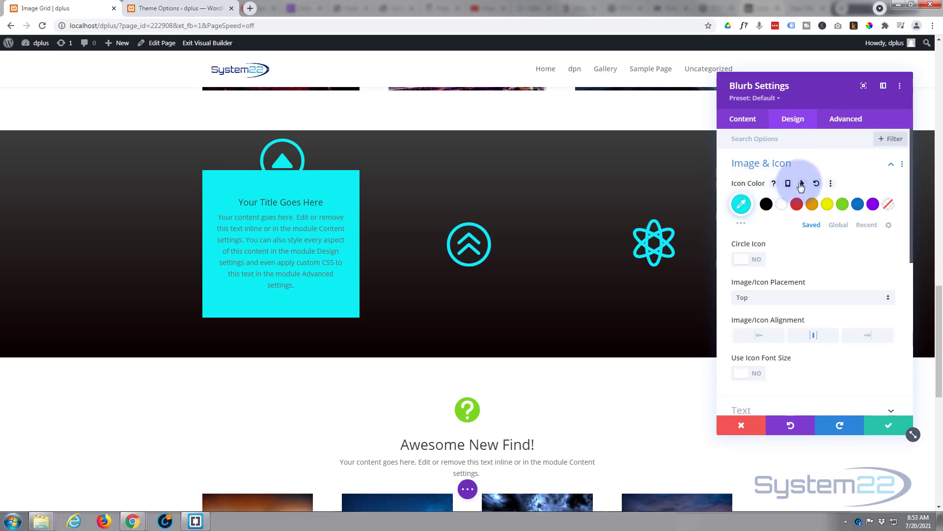
click(802, 184)
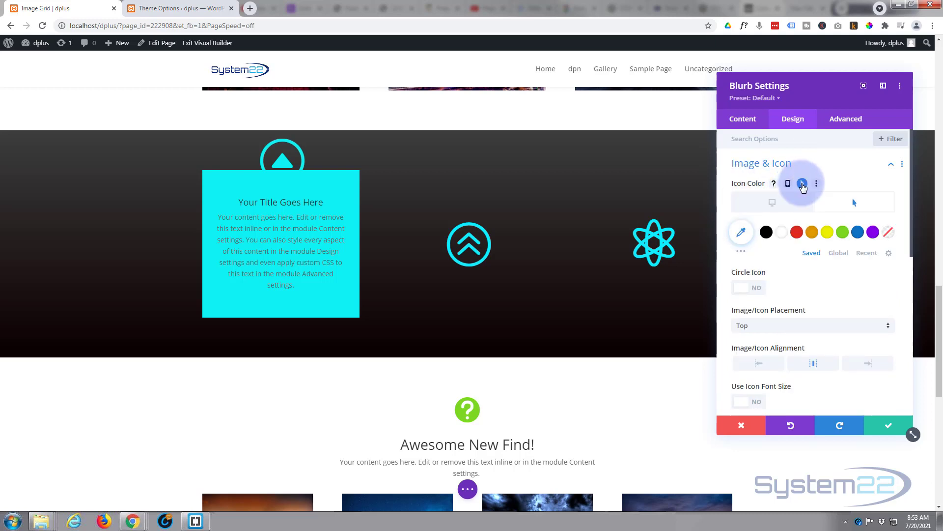
click(777, 208)
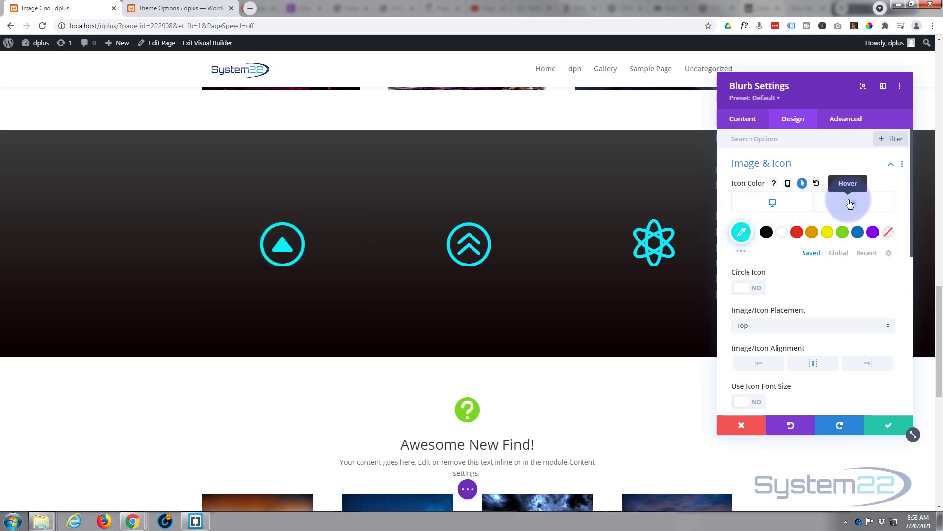
click(850, 203)
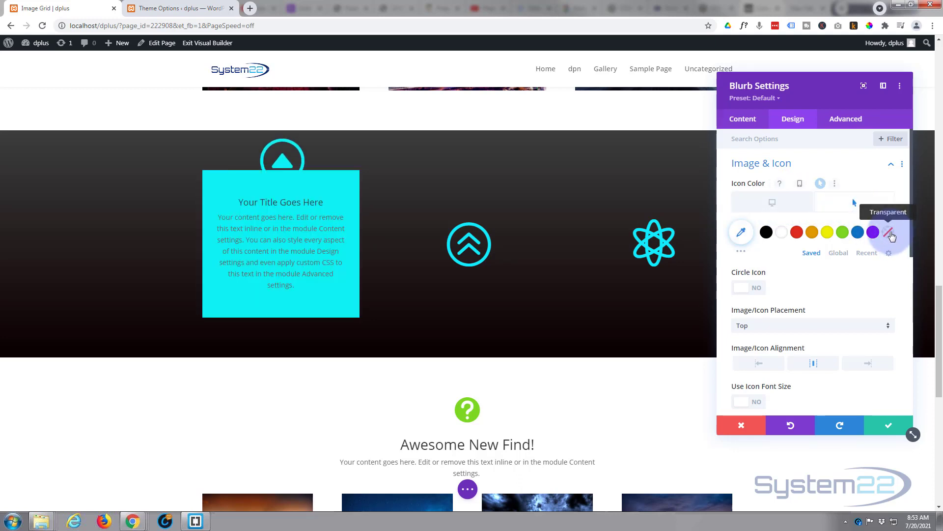
click(891, 234)
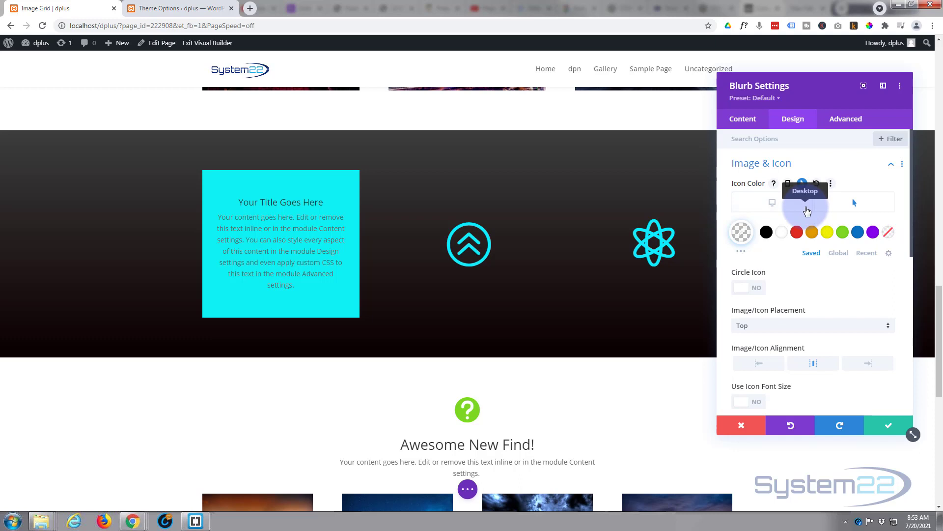
click(807, 168)
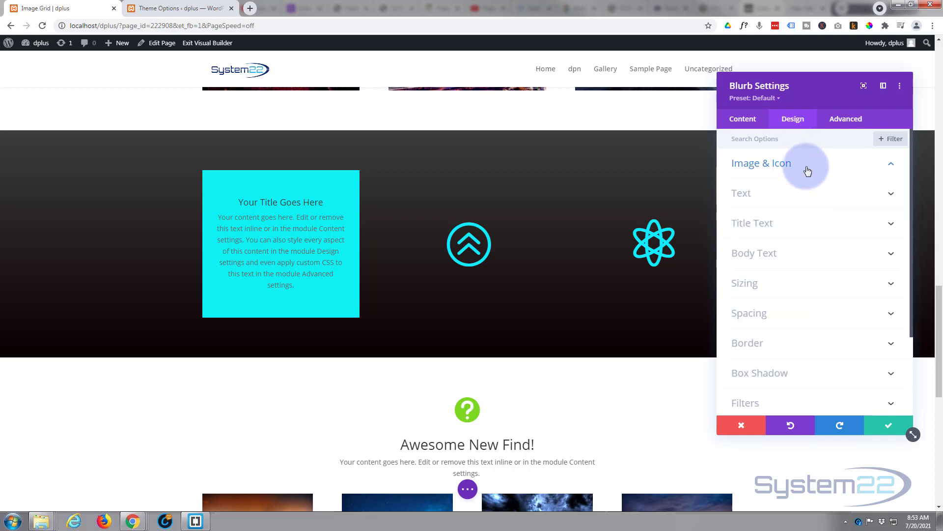
click(806, 223)
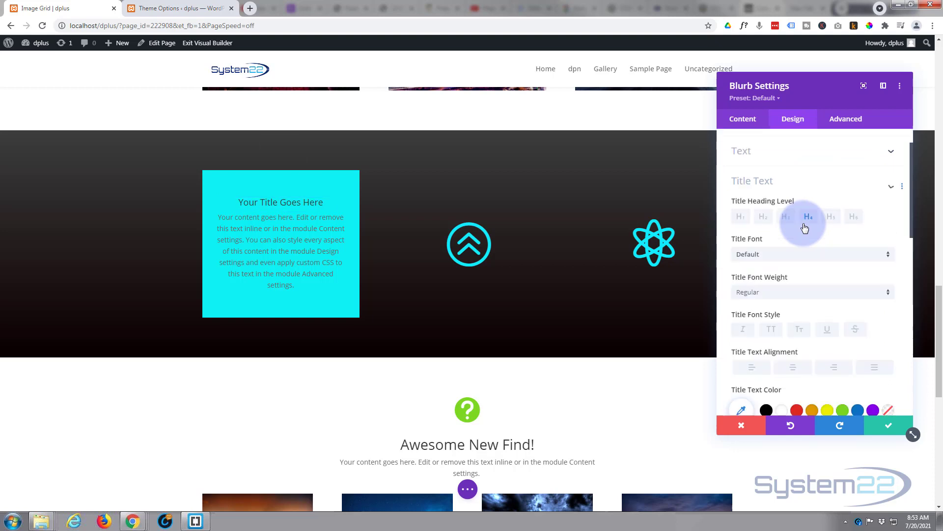
- Enable hover on Title Text Color and make the normal-state title transparent
scroll(804, 240, down, 2)
click(750, 305)
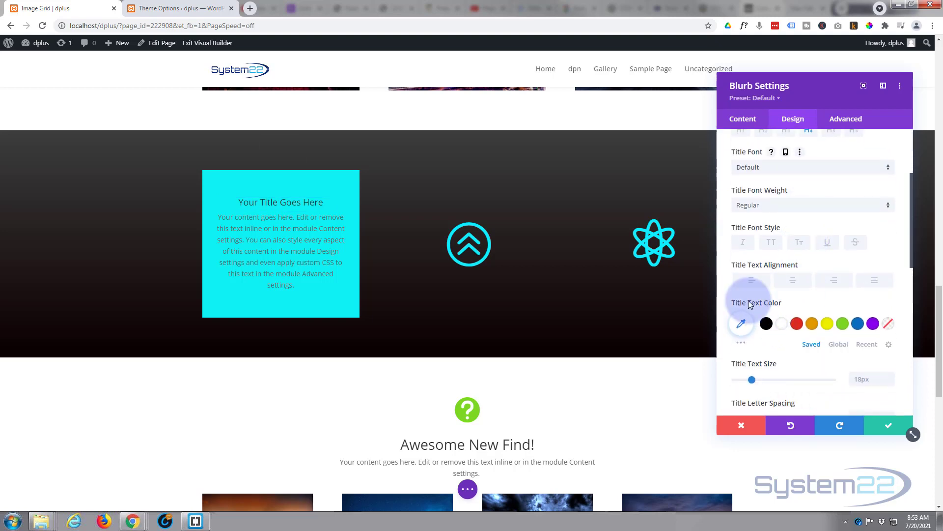
mouse_move(779, 304)
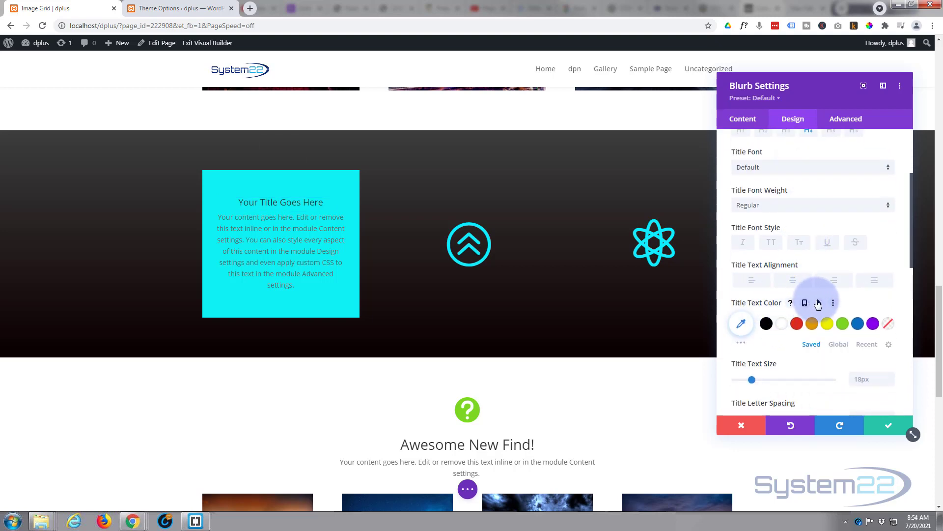
click(819, 304)
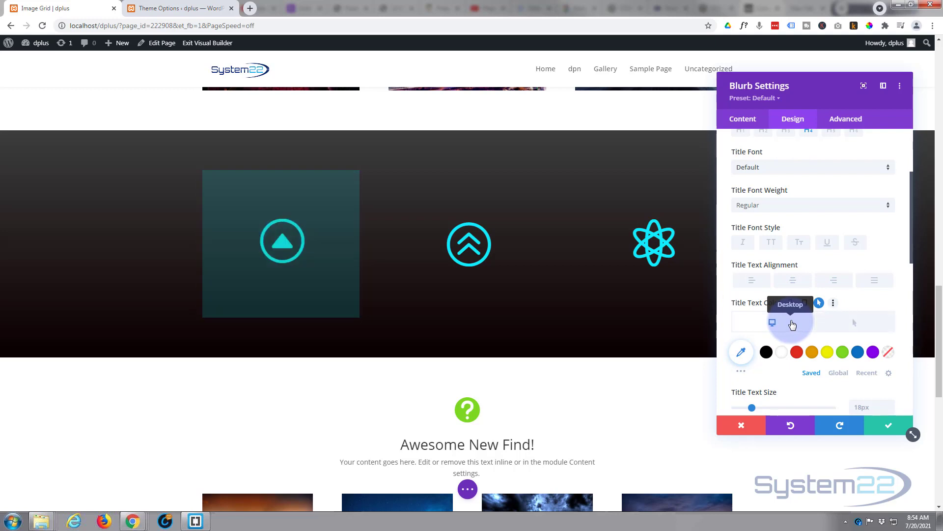
click(792, 324)
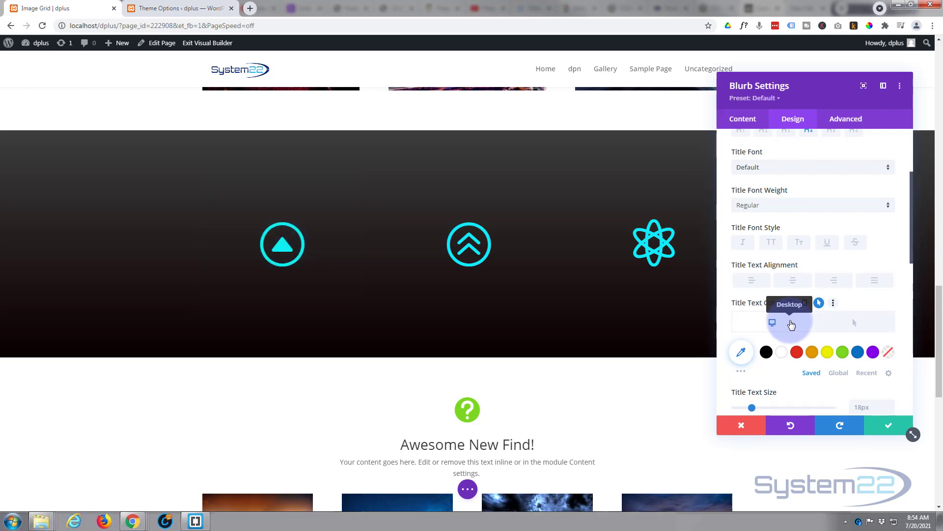
click(887, 353)
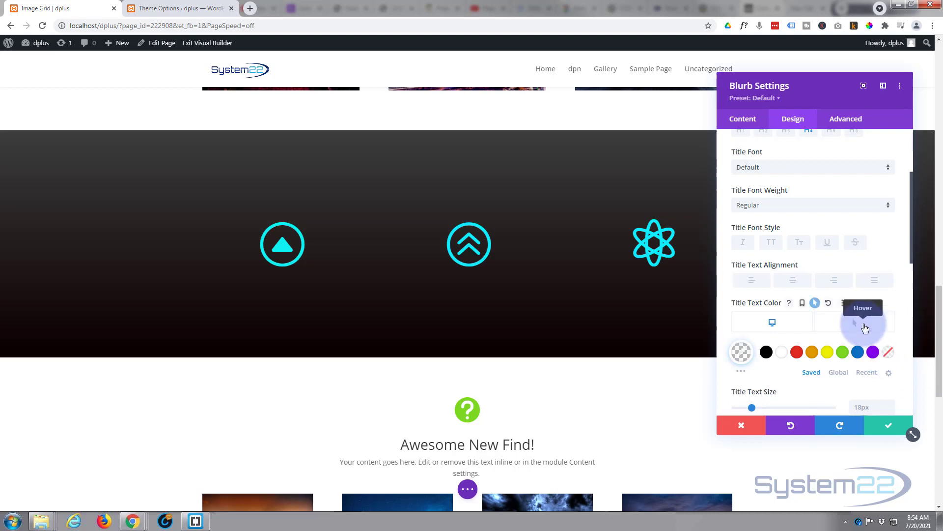
- Set the hover title text colour to dark grey #494949
click(863, 325)
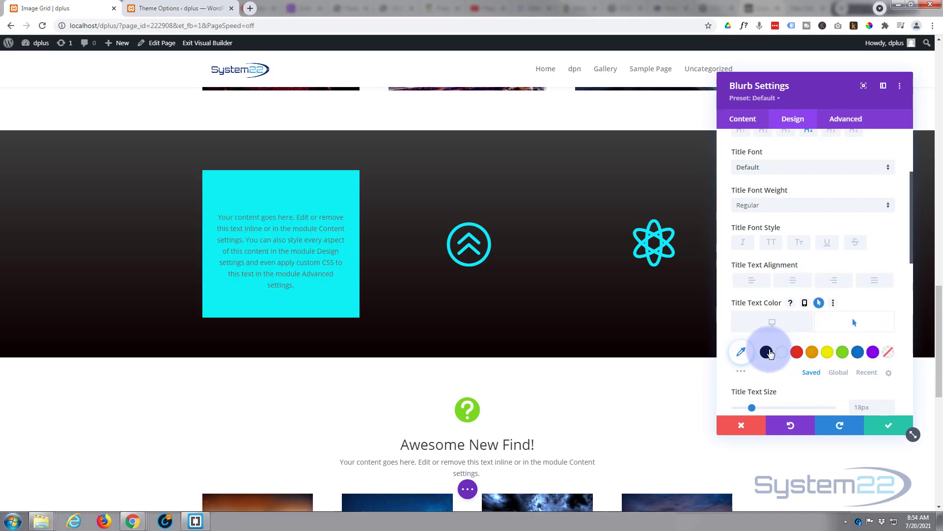
click(768, 353)
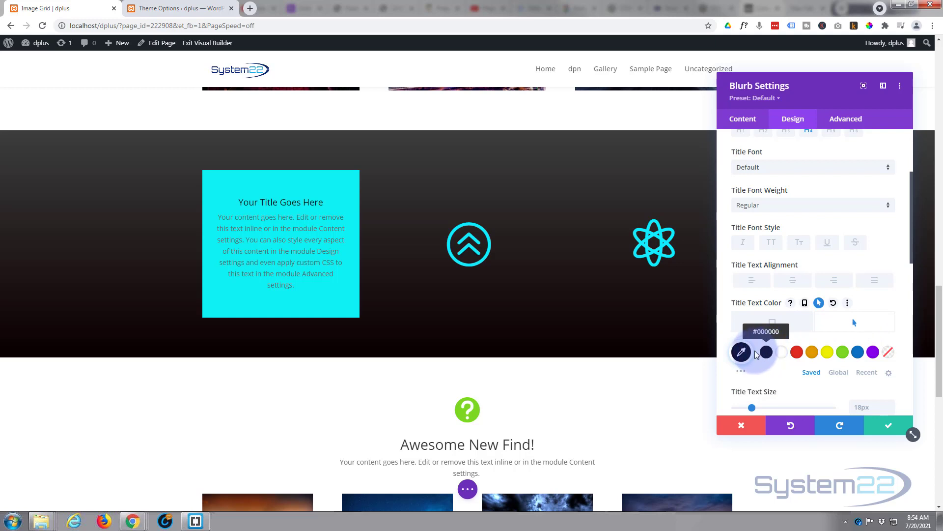
click(741, 352)
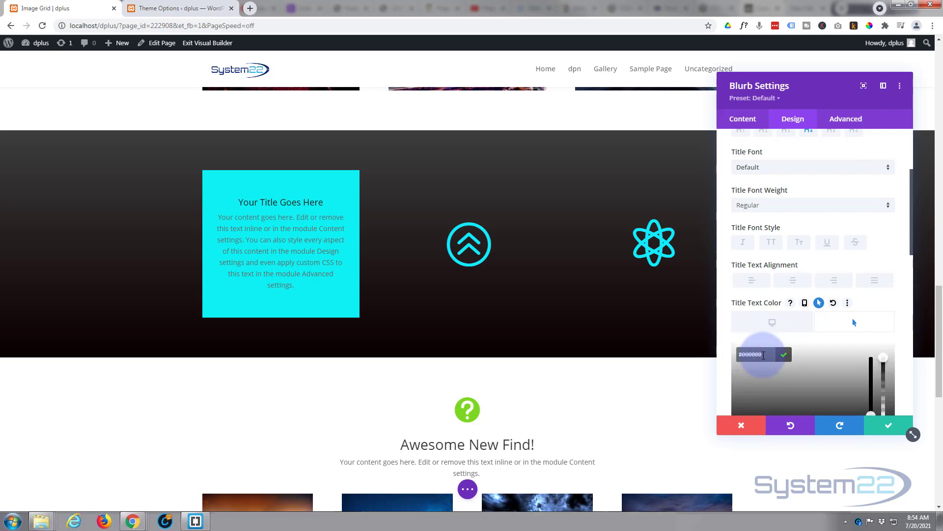
scroll(823, 364, down, 2)
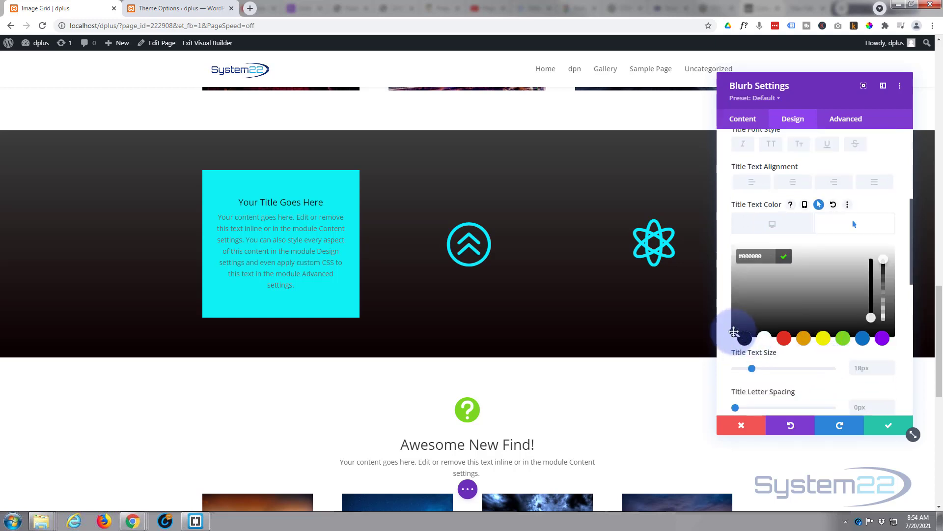
drag(732, 327, 735, 311)
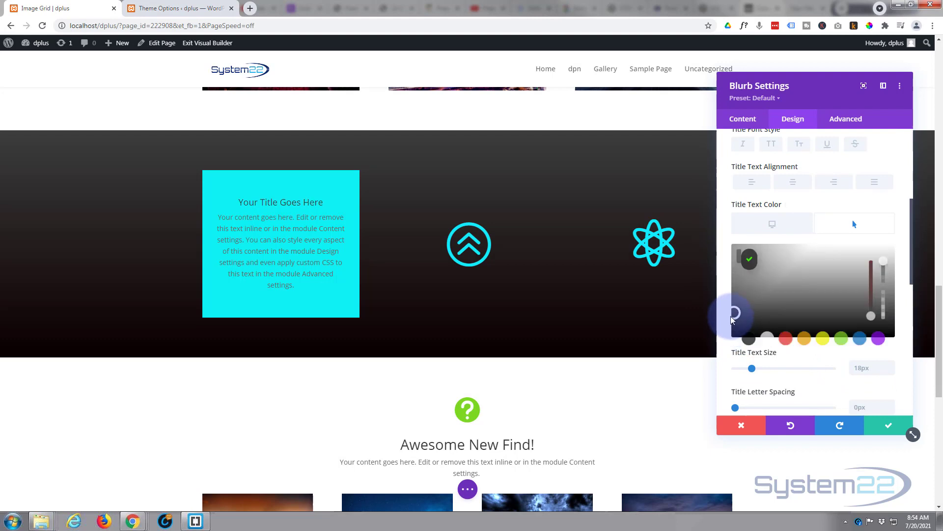
click(757, 256)
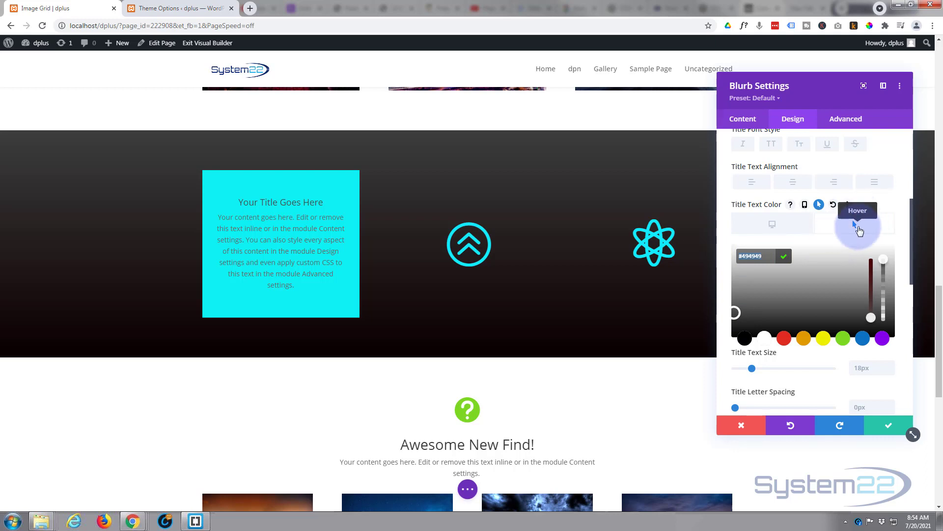
click(855, 229)
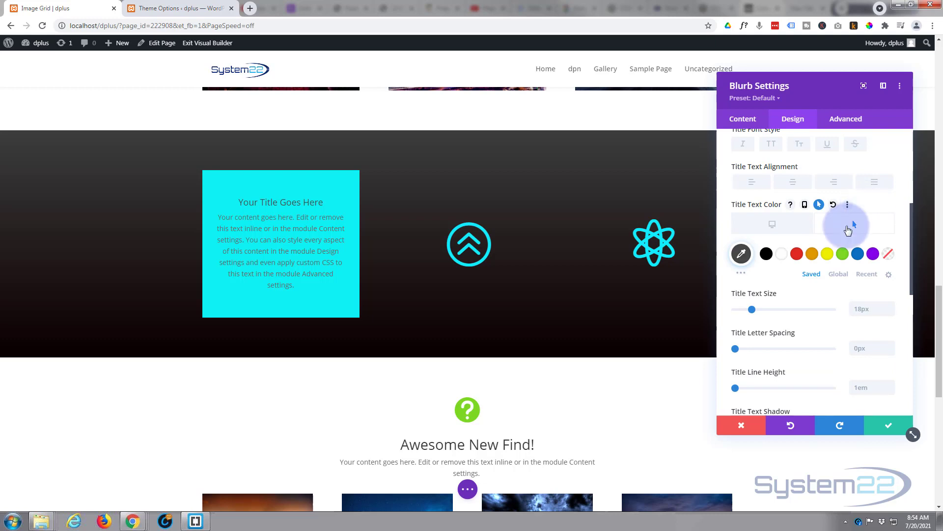
scroll(831, 246, down, 2)
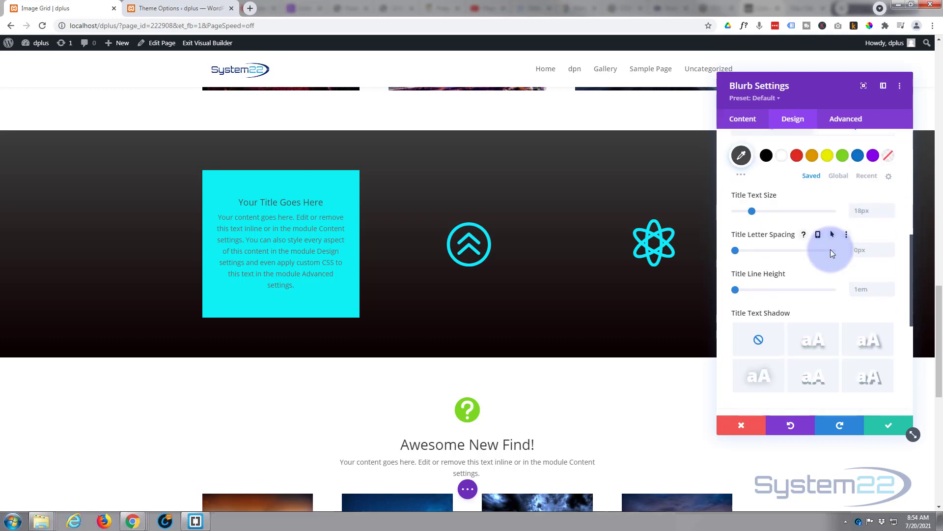
scroll(830, 253, down, 5)
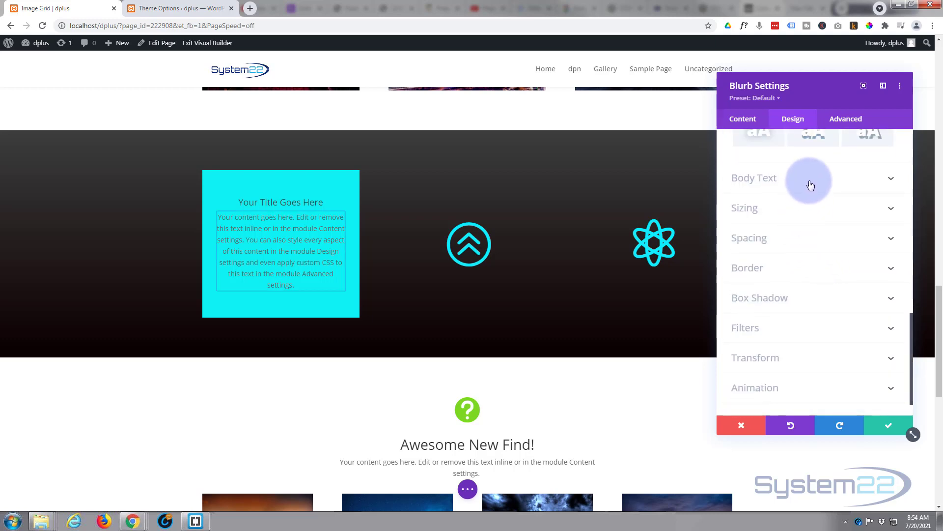
- Enable hover on Body Text Color and make the normal-state body text transparent
click(810, 185)
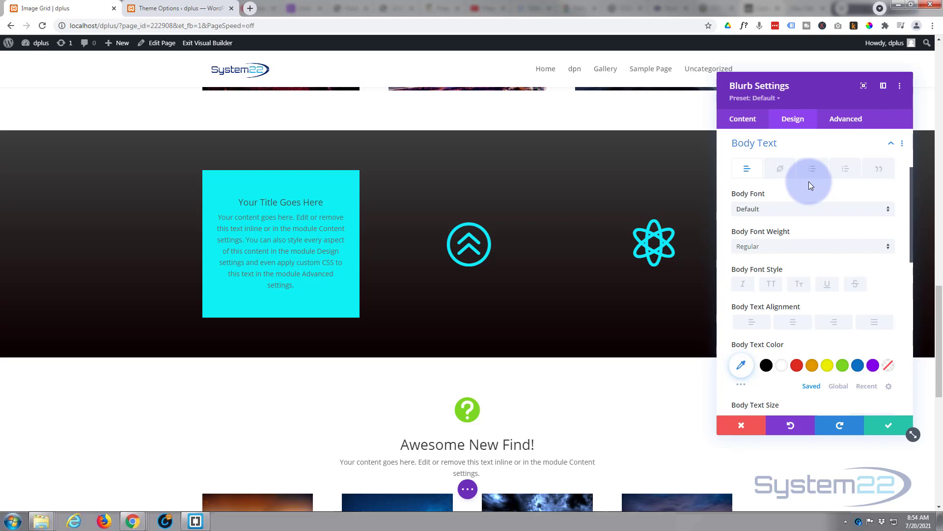
scroll(790, 231, down, 2)
mouse_move(810, 248)
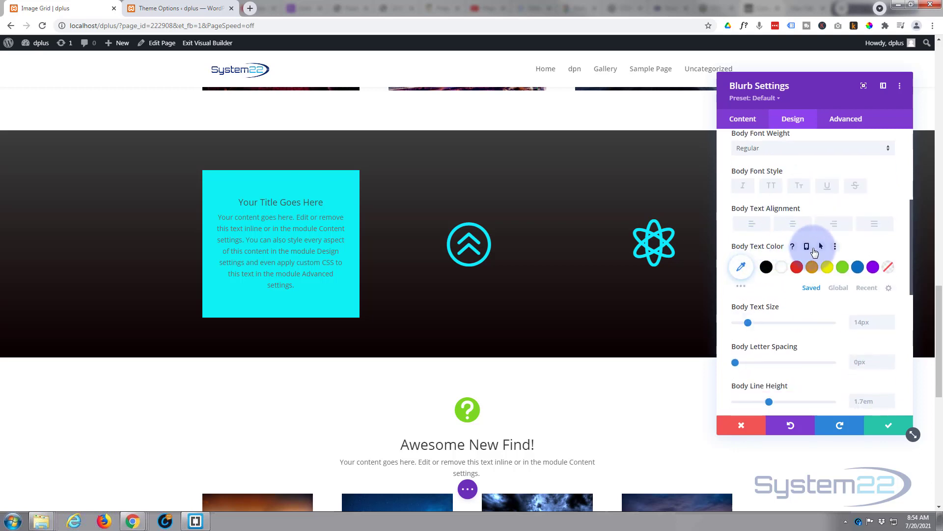
click(823, 248)
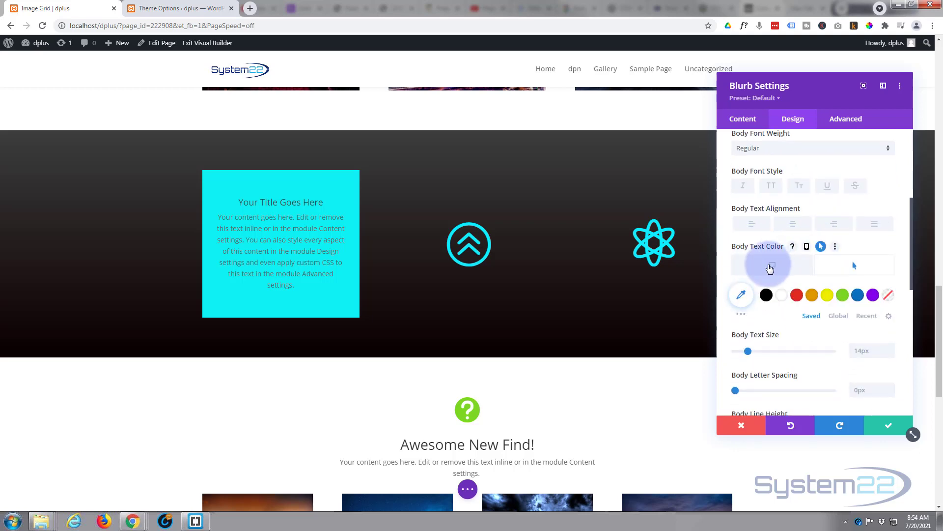
click(772, 266)
click(888, 295)
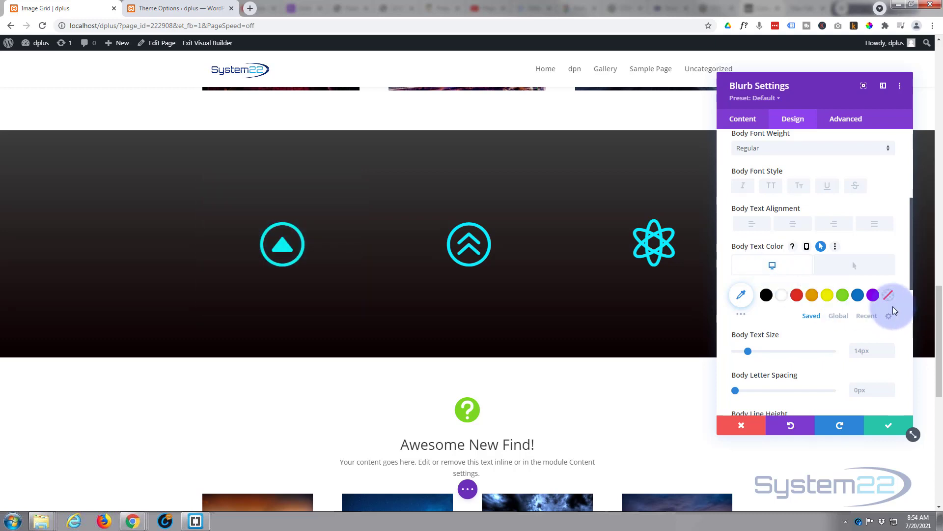
- Set the hover body text colour to #494949 through the hex field
click(849, 271)
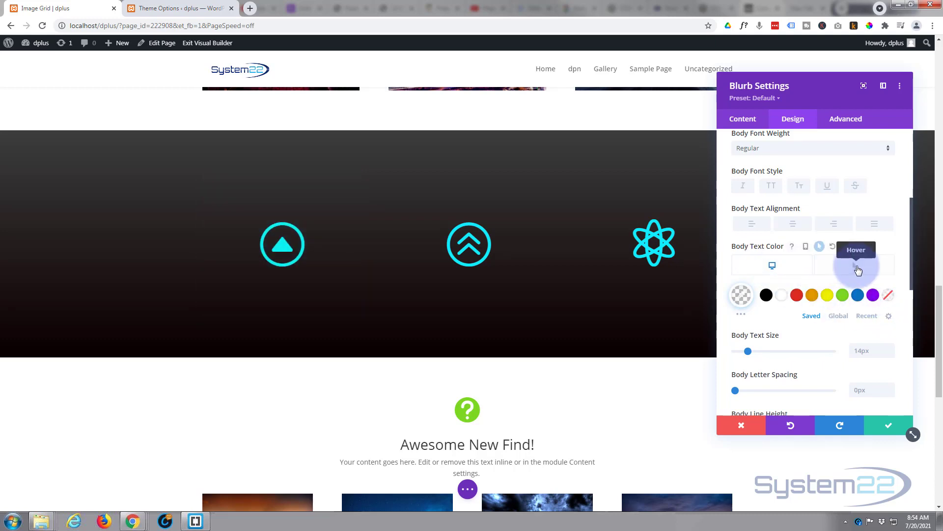
click(782, 295)
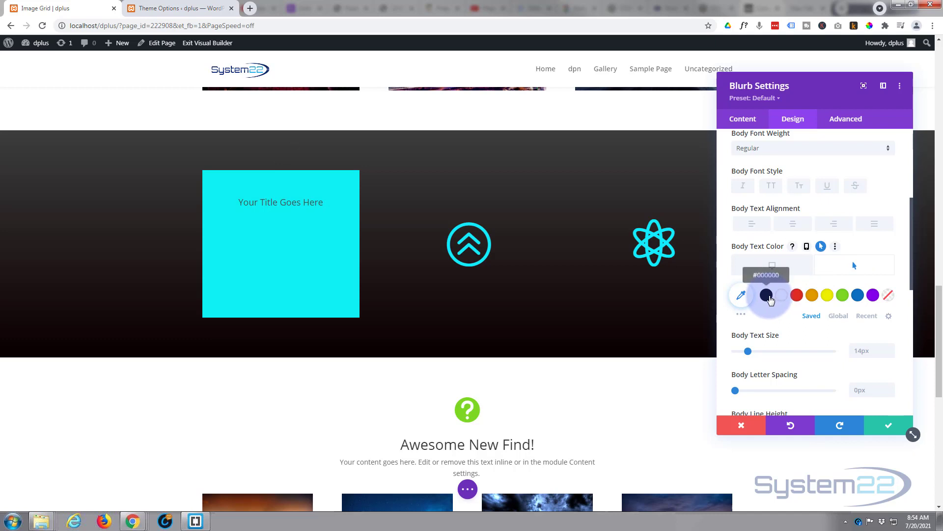
click(760, 296)
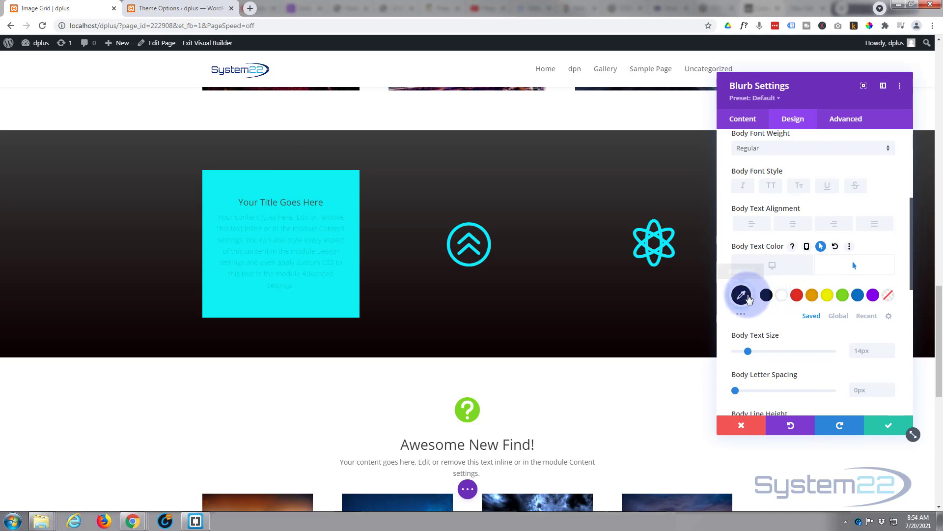
click(741, 295)
drag(765, 294, 721, 298)
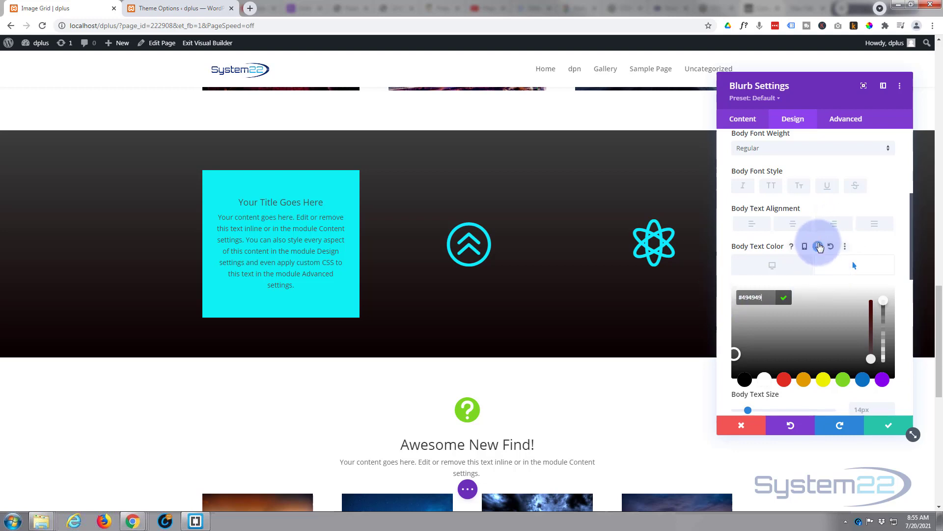
scroll(820, 247, down, 2)
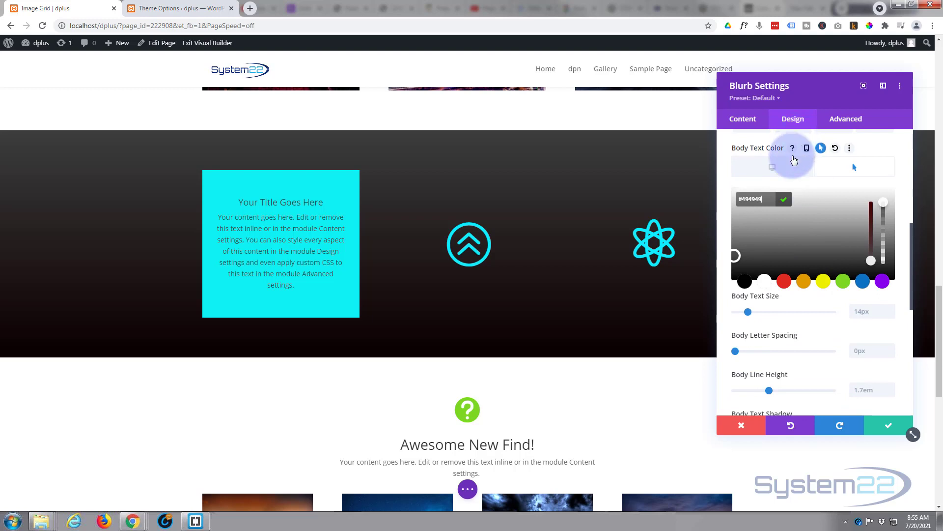
scroll(798, 197, down, 3)
- Give the blurb 10px rounded corners on hover only, keeping Desktop at 0px, and apply the settings
scroll(798, 197, down, 5)
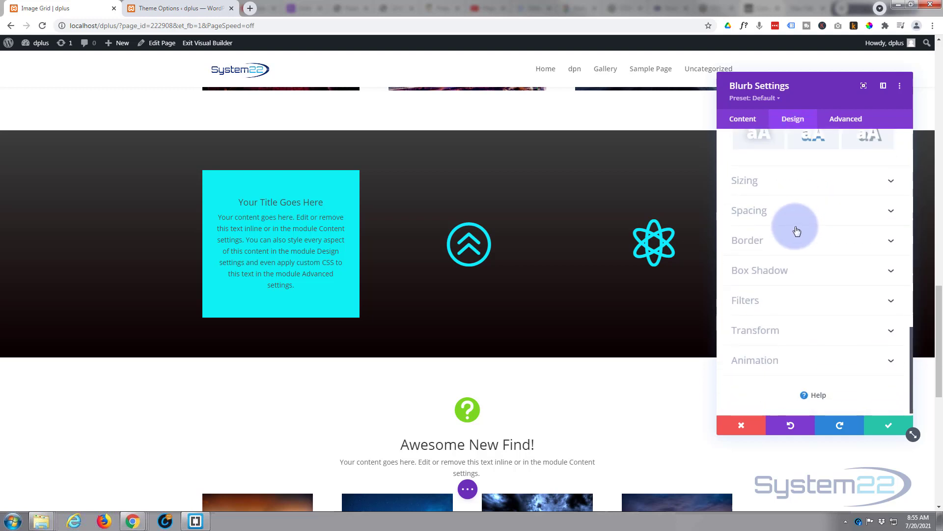
click(799, 240)
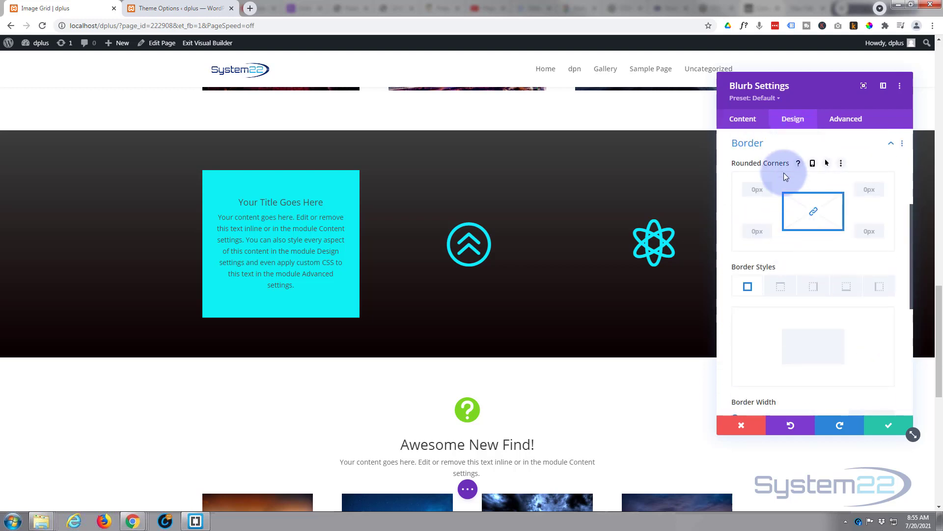
click(827, 163)
click(854, 182)
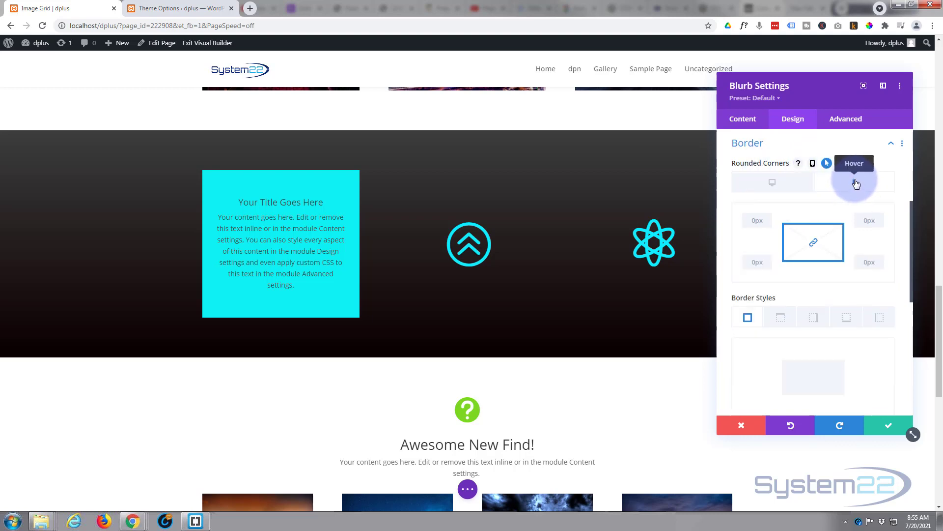
click(755, 220)
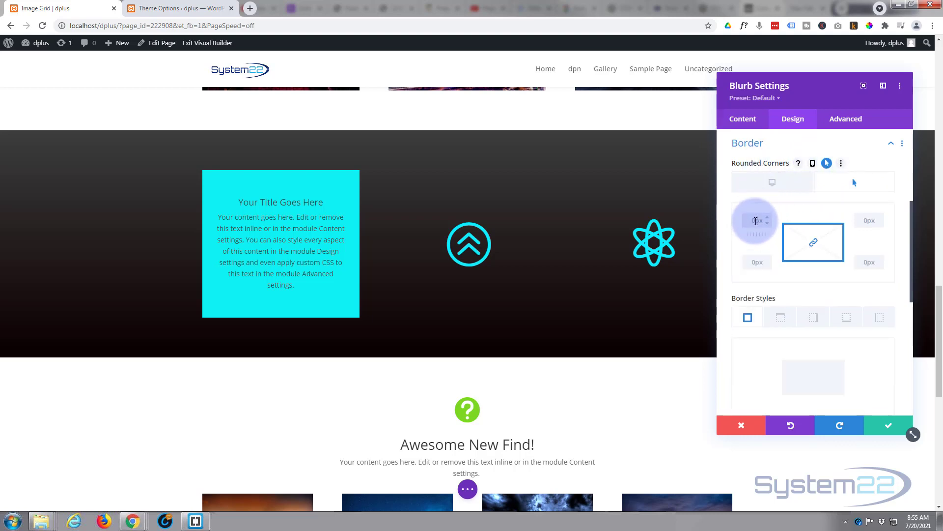
text(10)
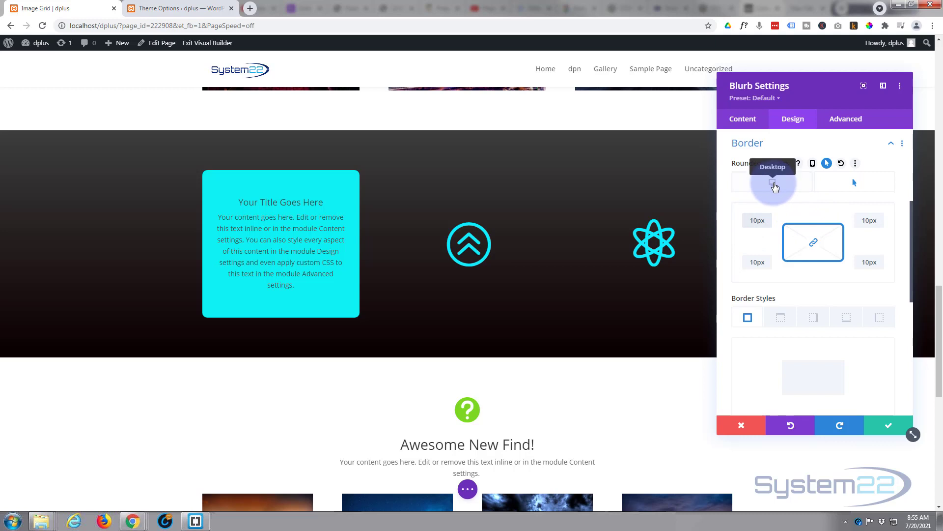
click(774, 184)
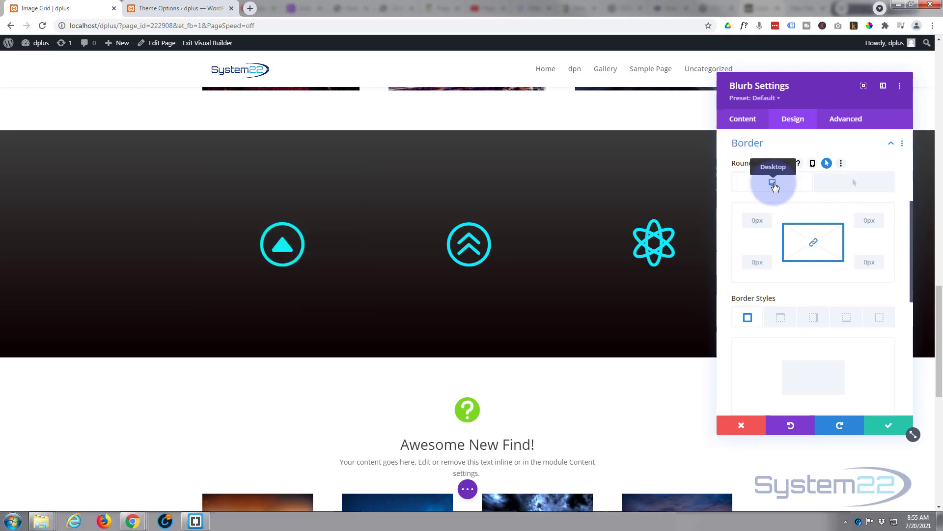
click(847, 184)
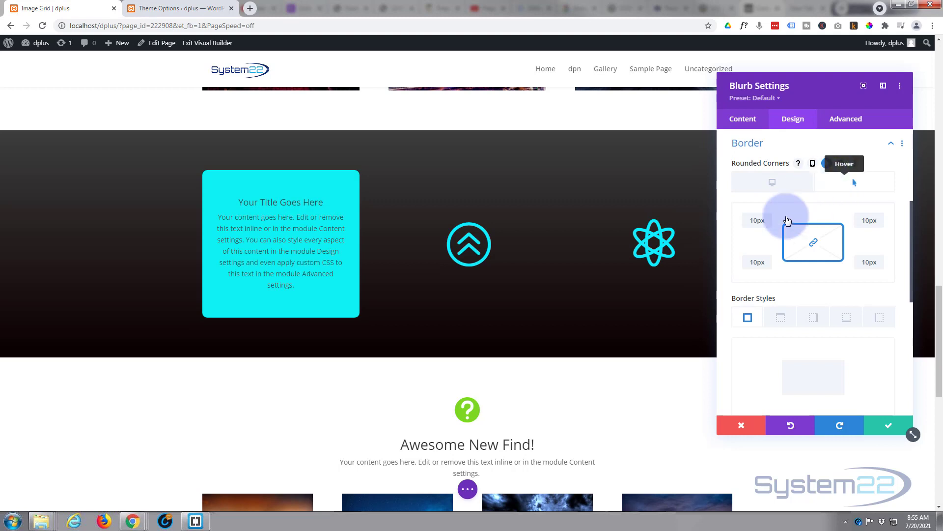
click(890, 432)
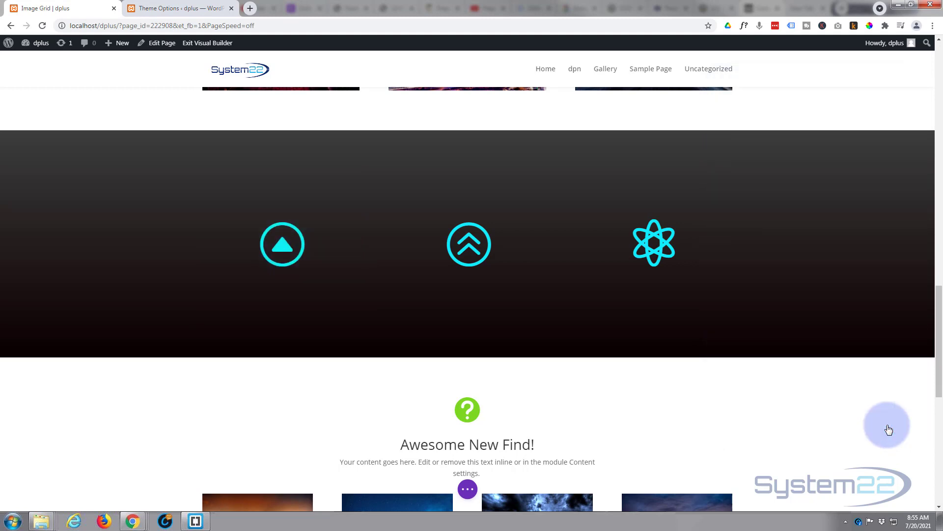
- Save the Image Grid page as a draft and exit the visual builder
click(467, 490)
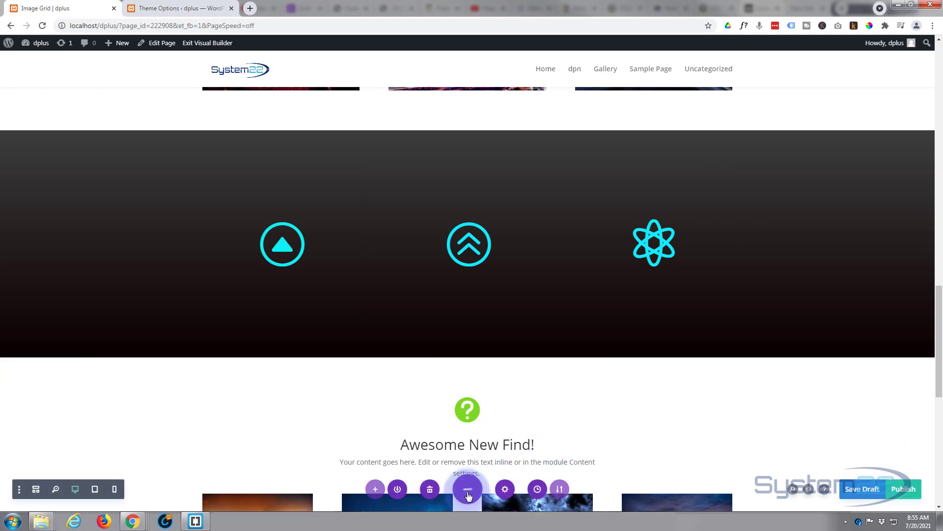
click(857, 491)
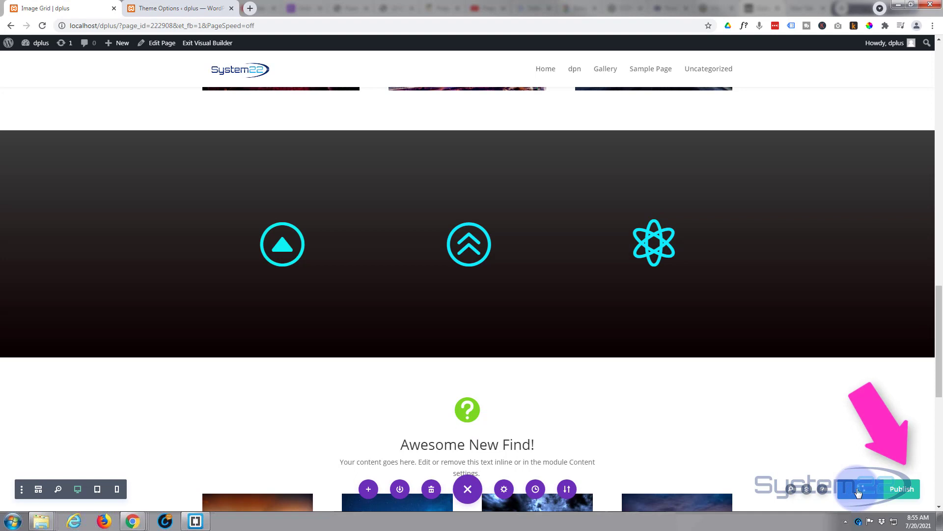
click(200, 43)
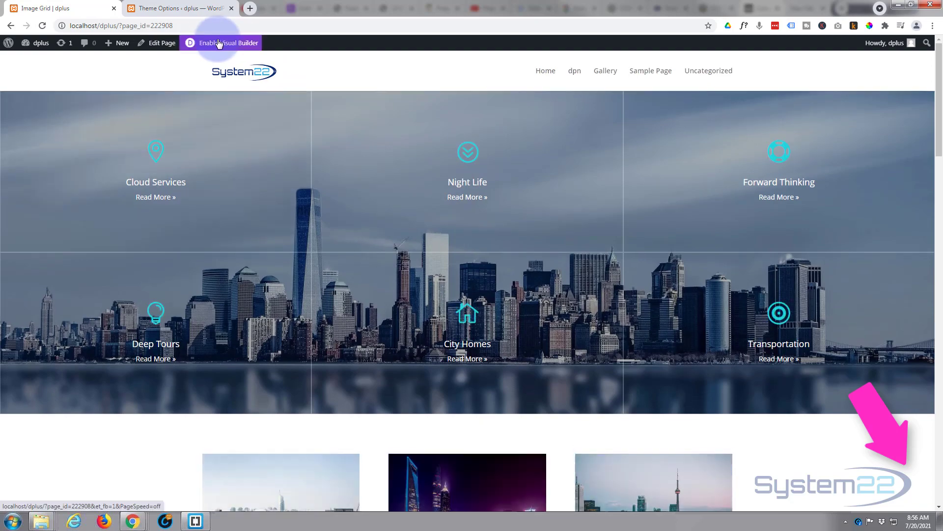
- On the live page, scroll to the dark icon section and hover the blurbs to test the cyan box
scroll(186, 138, down, 15)
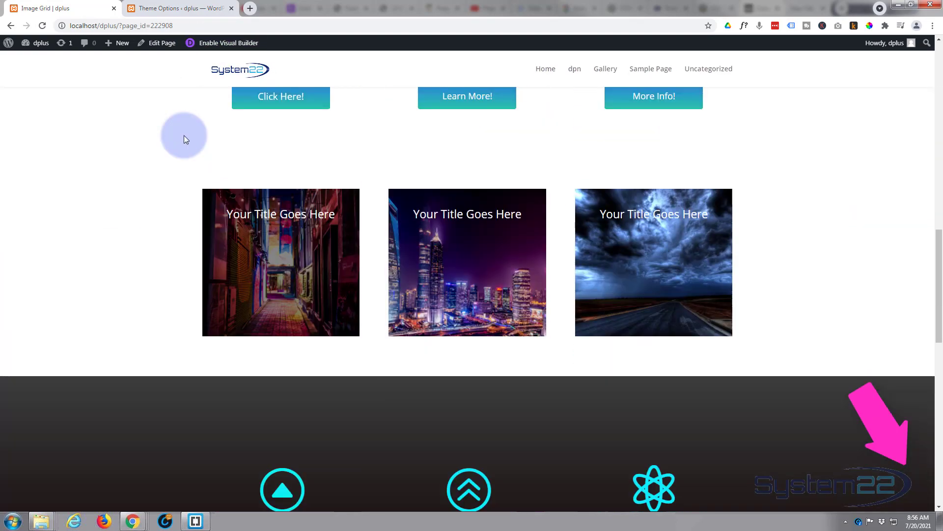
scroll(185, 140, down, 5)
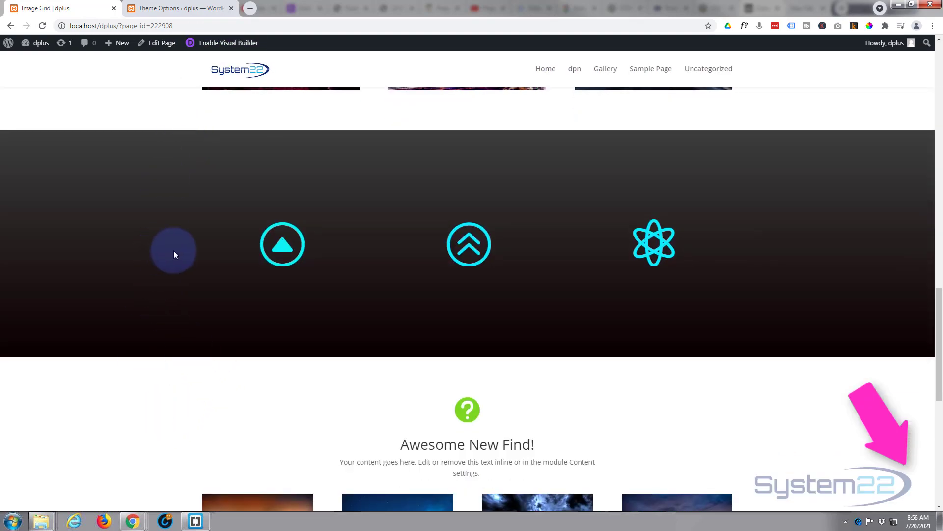
mouse_move(273, 249)
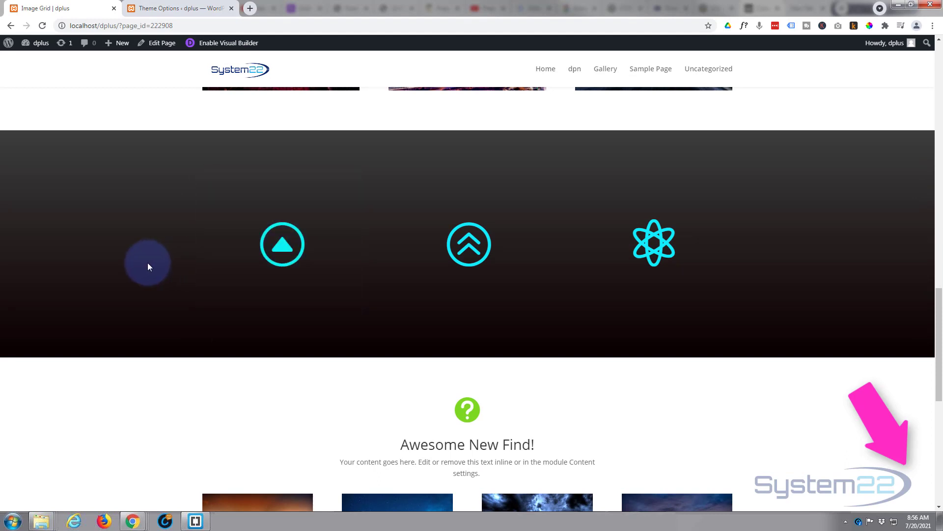
mouse_move(246, 256)
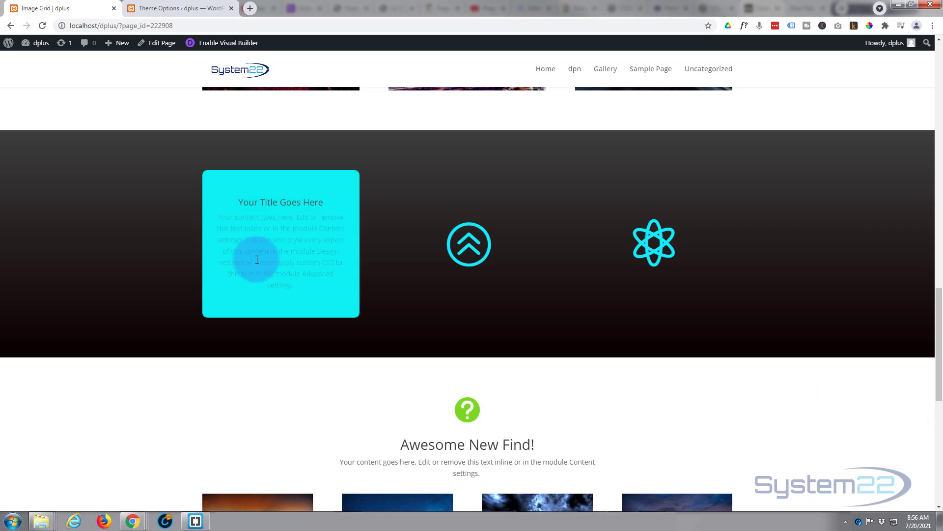